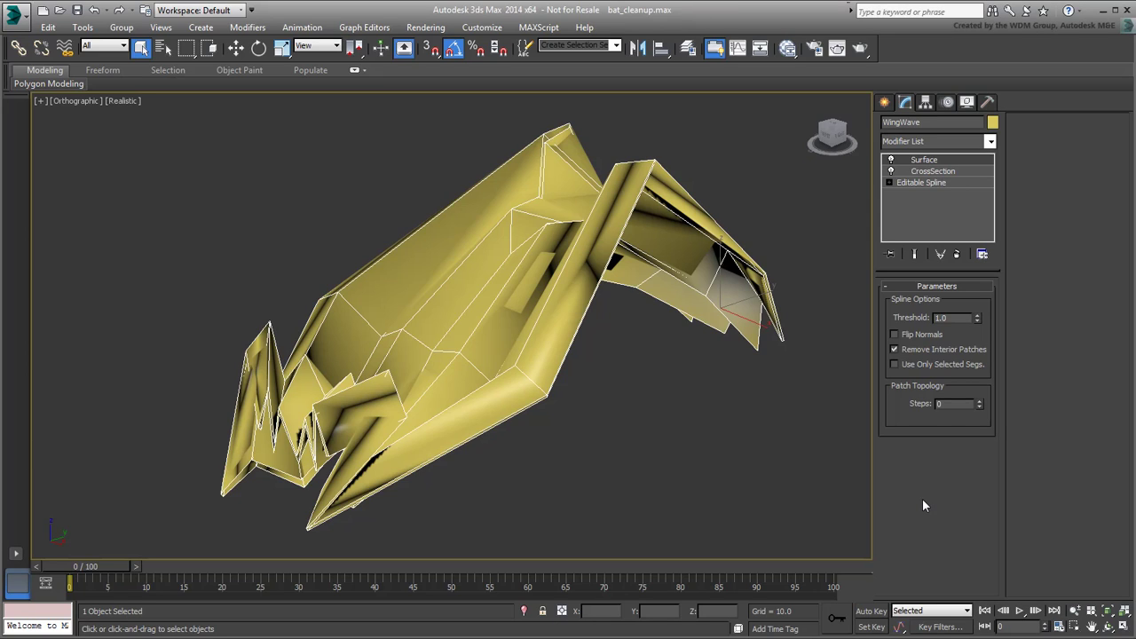
# Stack Edit Poly on WingWave above Surface, then pan and orbit to inspect the wing mesh
pyautogui.click(503, 384)
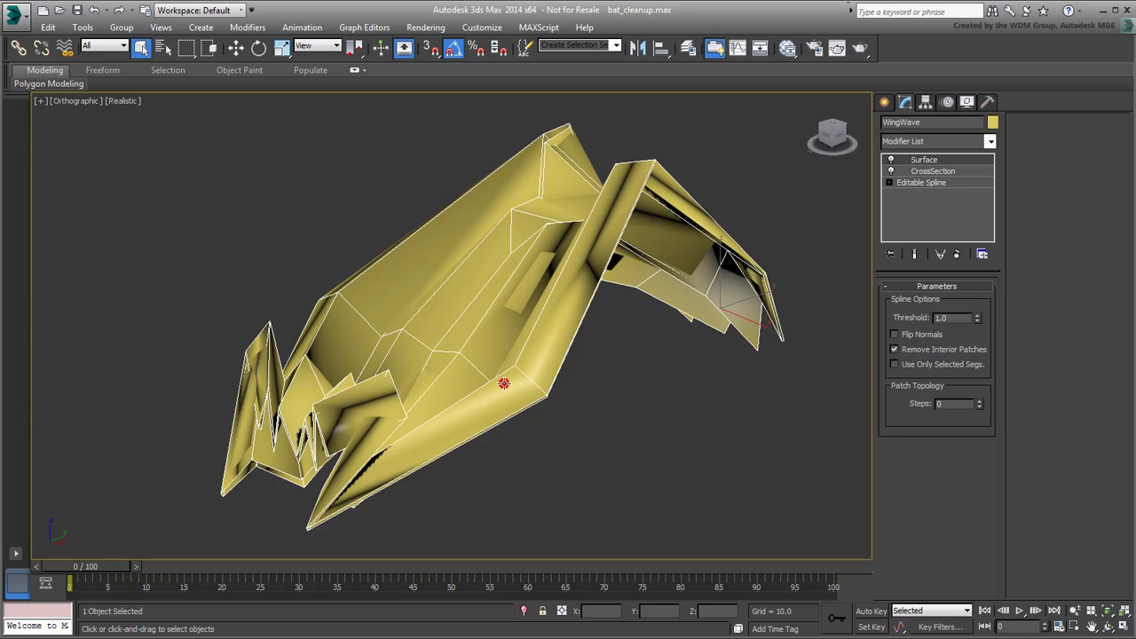
pyautogui.click(990, 142)
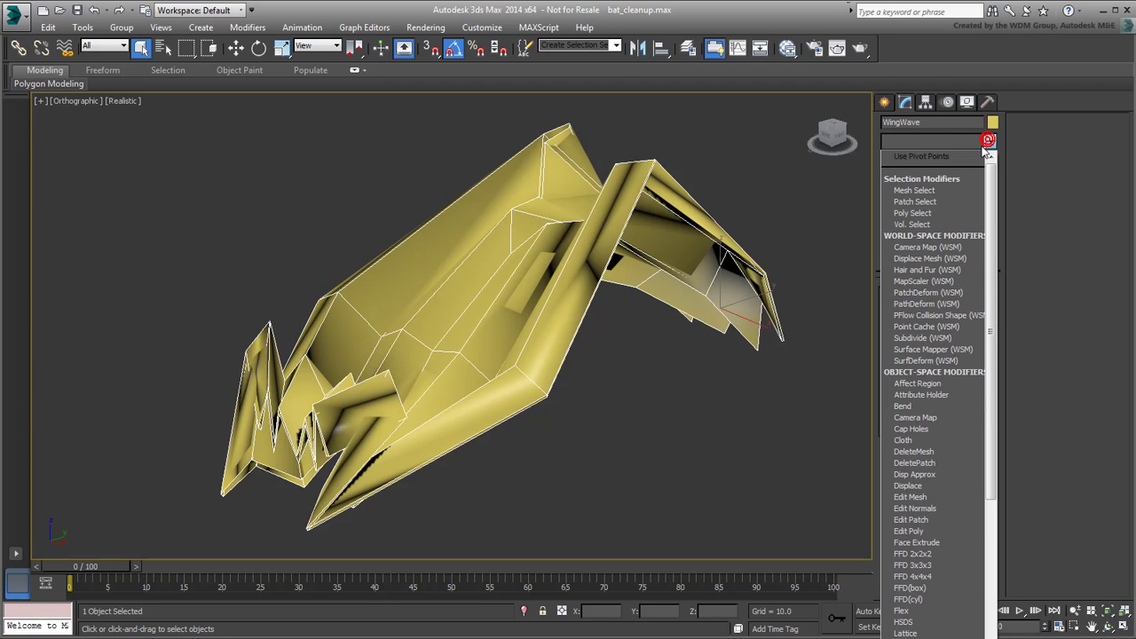
pyautogui.click(914, 531)
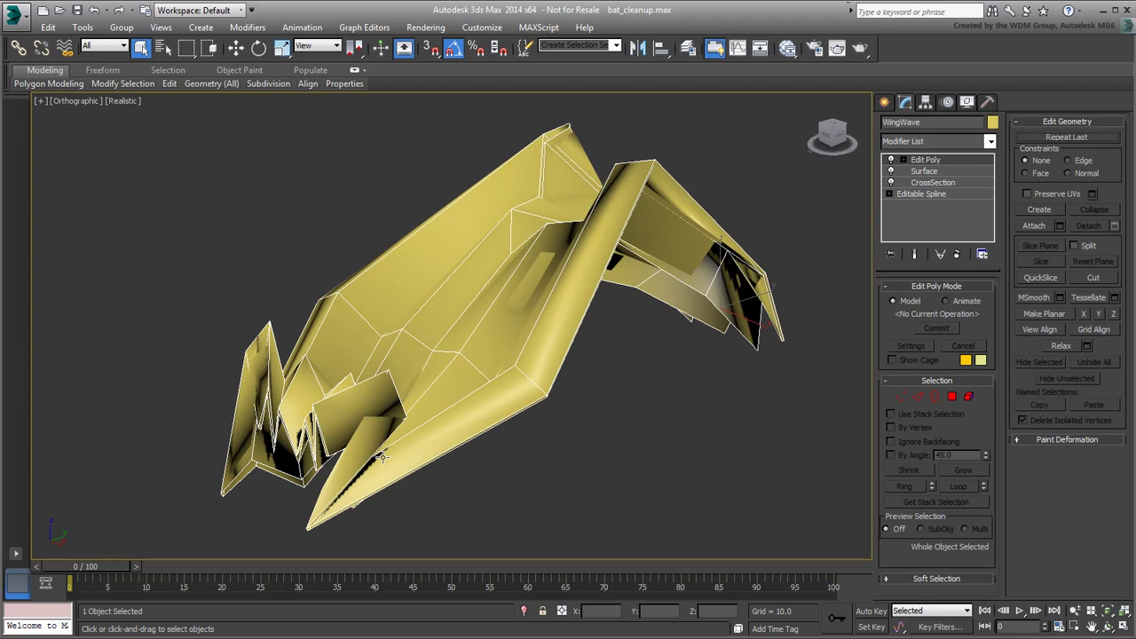
pyautogui.scroll(6, 381, 457)
pyautogui.moveTo(398, 413); pyautogui.dragTo(444, 370, button='middle')
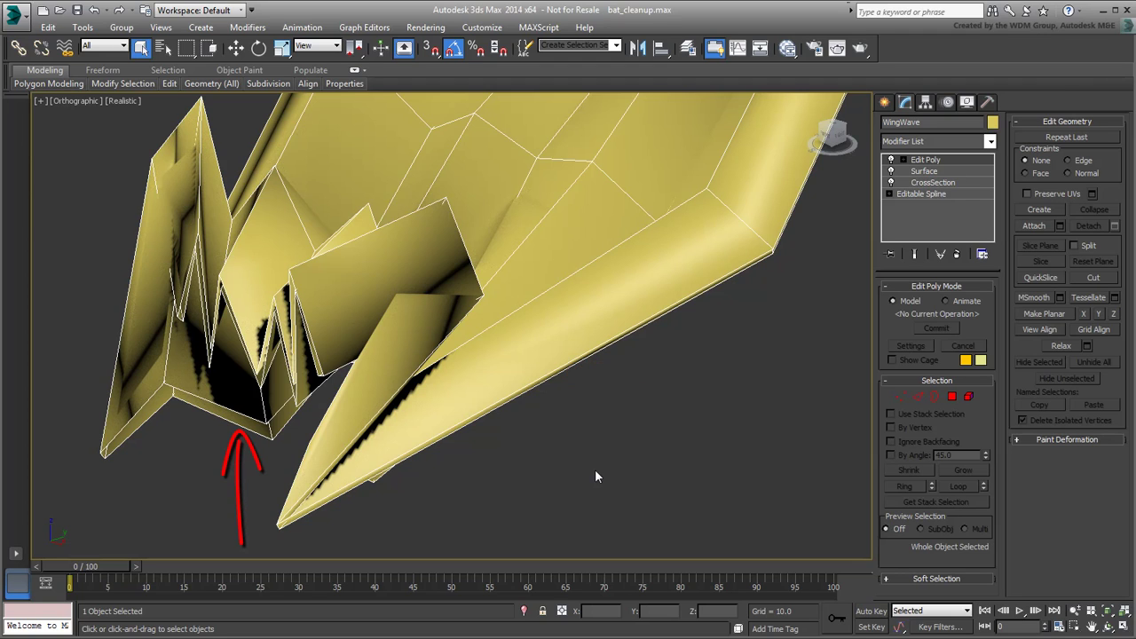
pyautogui.moveTo(595, 477)
pyautogui.keyDown('alt'); pyautogui.mouseDown(button='middle')
pyautogui.moveTo(624, 426)
pyautogui.moveTo(601, 434)
pyautogui.mouseUp(button='middle'); pyautogui.keyUp('alt')
pyautogui.moveTo(680, 421)
pyautogui.keyDown('alt'); pyautogui.mouseDown(button='middle')
pyautogui.moveTo(571, 464)
pyautogui.moveTo(611, 462)
pyautogui.moveTo(596, 453)
pyautogui.mouseUp(button='middle'); pyautogui.keyUp('alt')
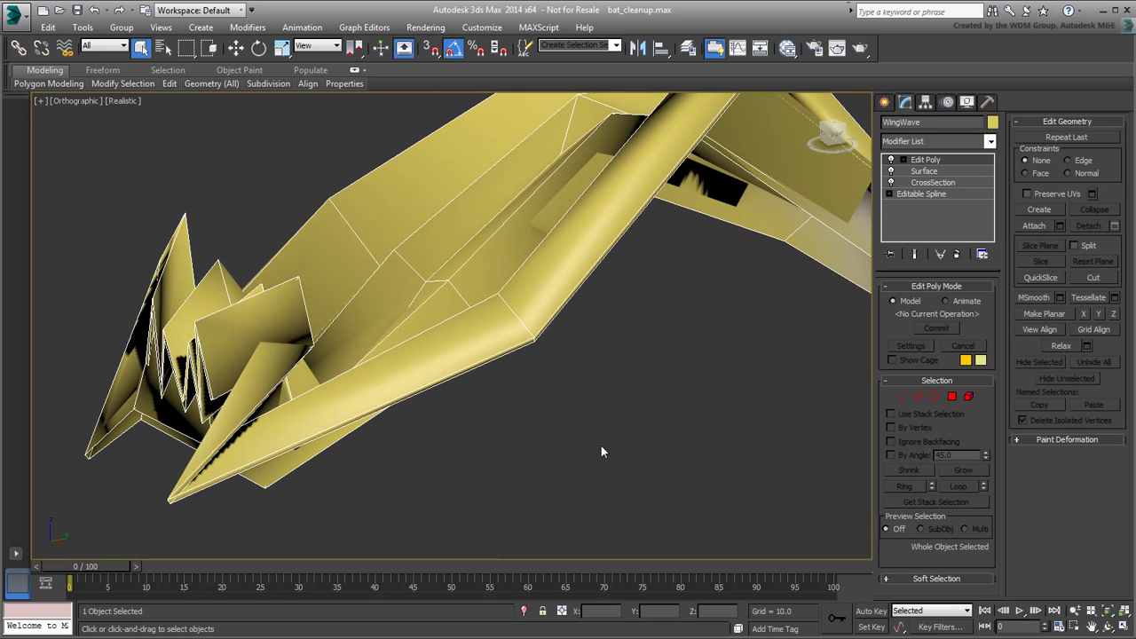
# In Edge mode, select the edge at the wing's corner
pyautogui.click(918, 396)
pyautogui.scroll(8, 540, 339)
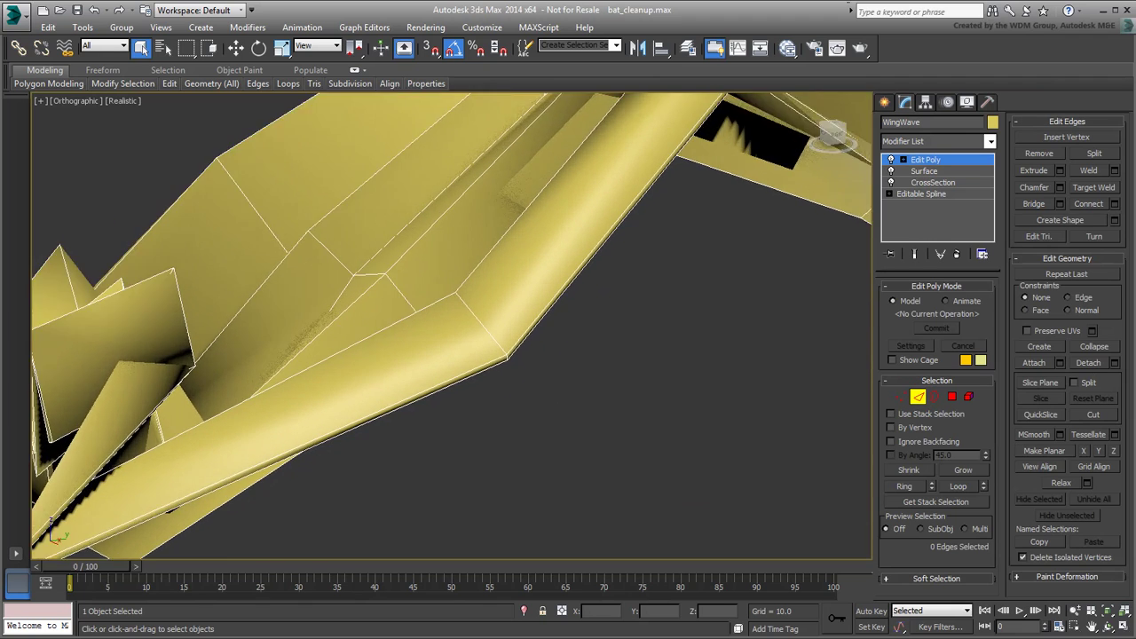
pyautogui.click(486, 318)
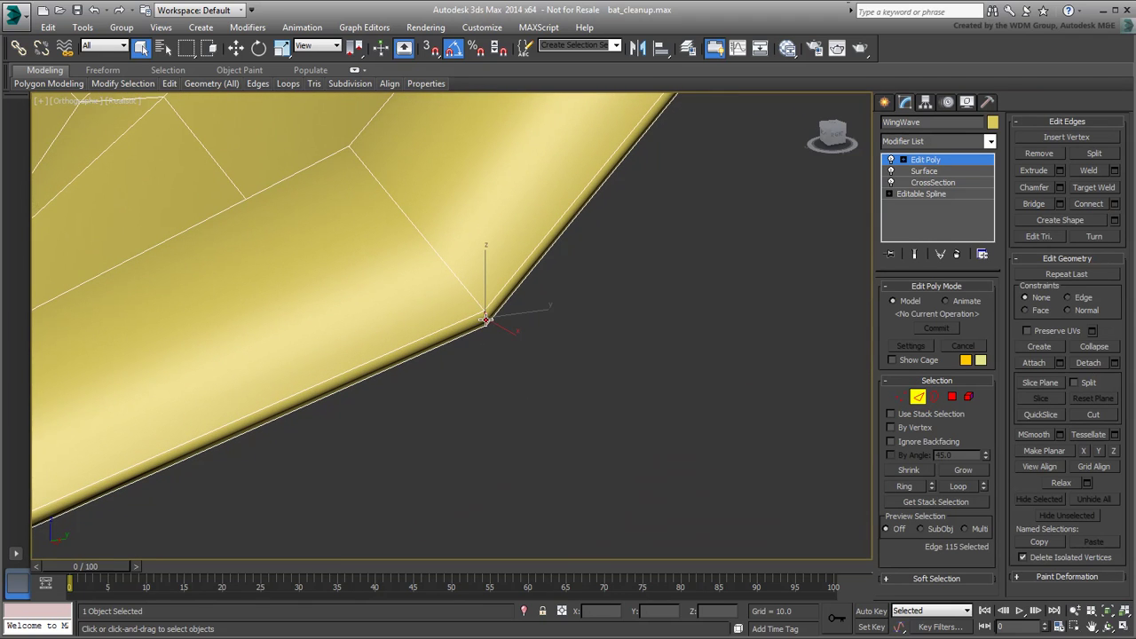
pyautogui.scroll(-10, 545, 386)
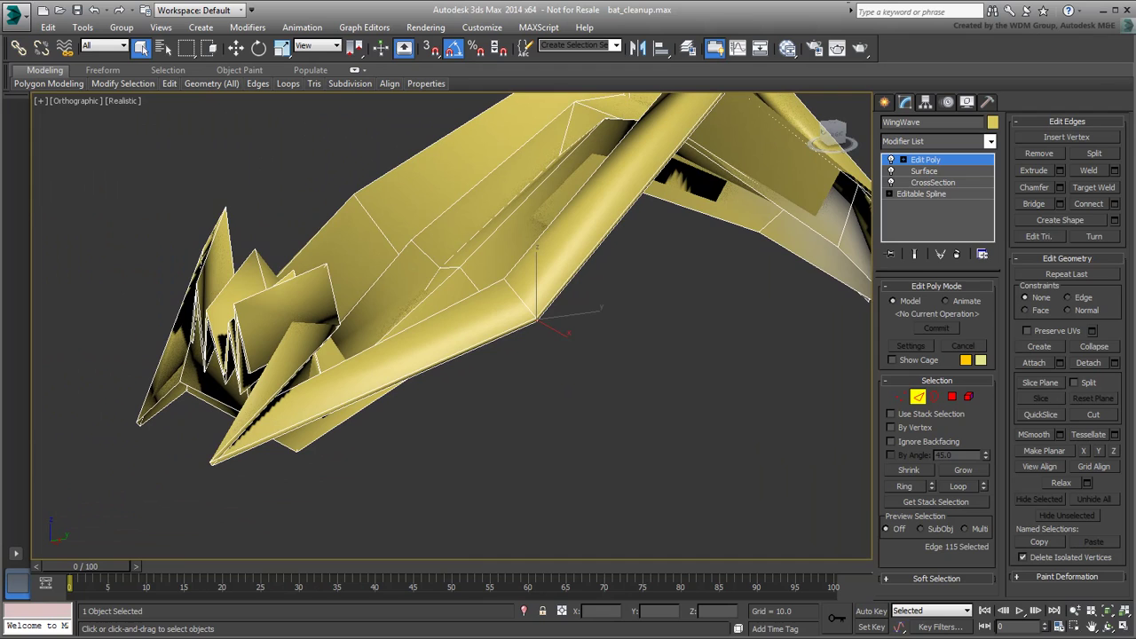
pyautogui.moveTo(611, 407); pyautogui.dragTo(592, 430, button='middle')
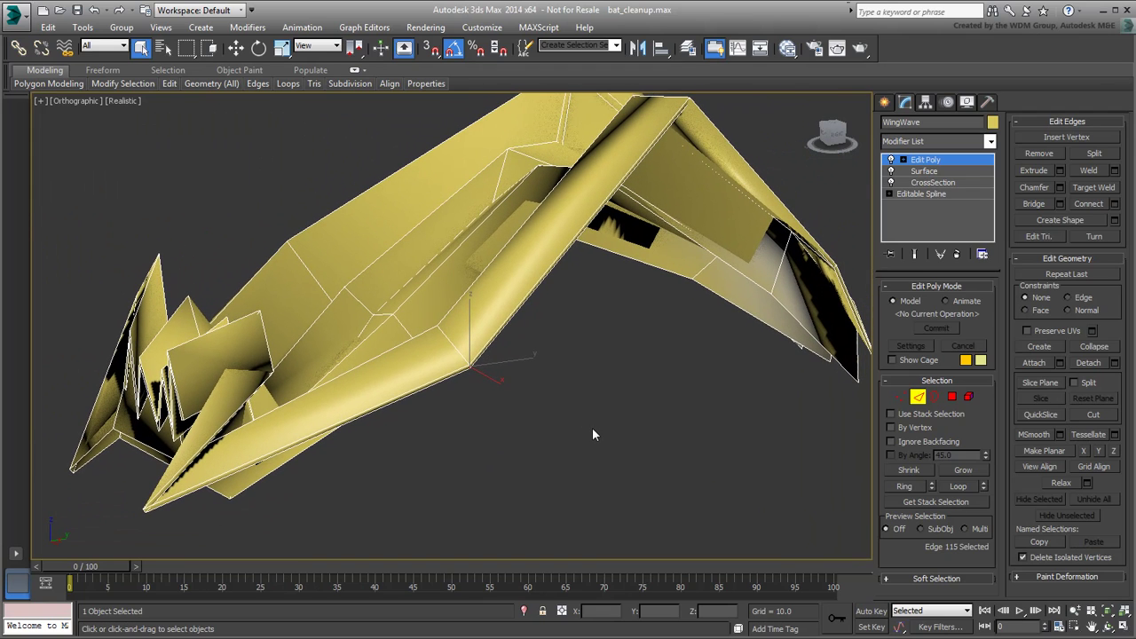
# Grow the edge into a ring, convert it to its six polygons, and delete them
pyautogui.click(903, 486)
pyautogui.press('ctrl')
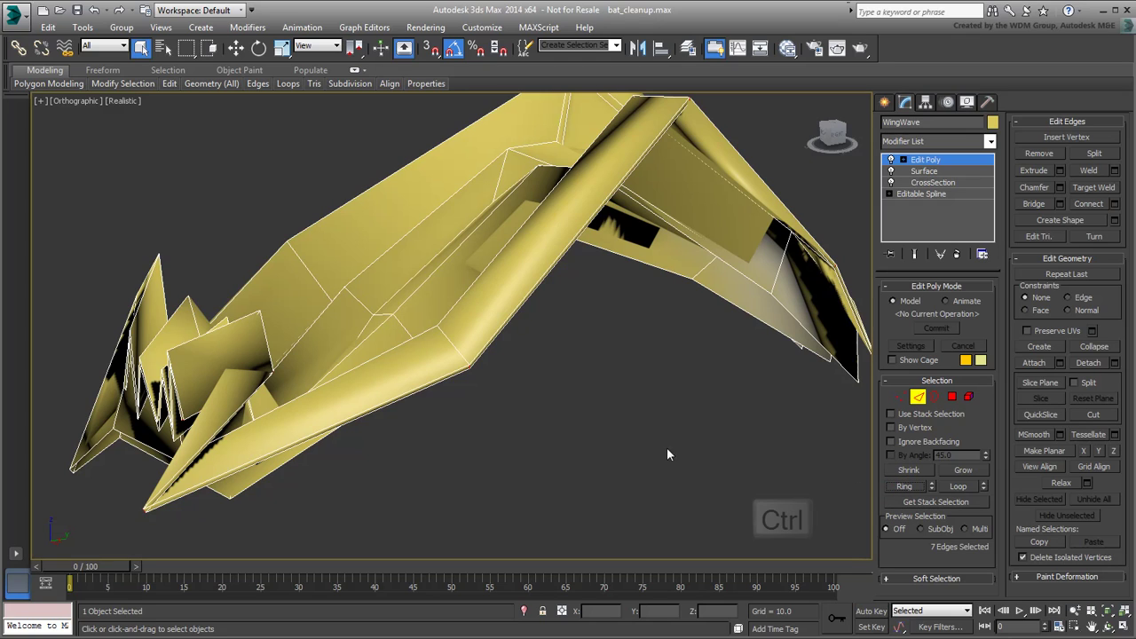
pyautogui.keyDown('ctrl'); pyautogui.click(952, 398); pyautogui.keyUp('ctrl')
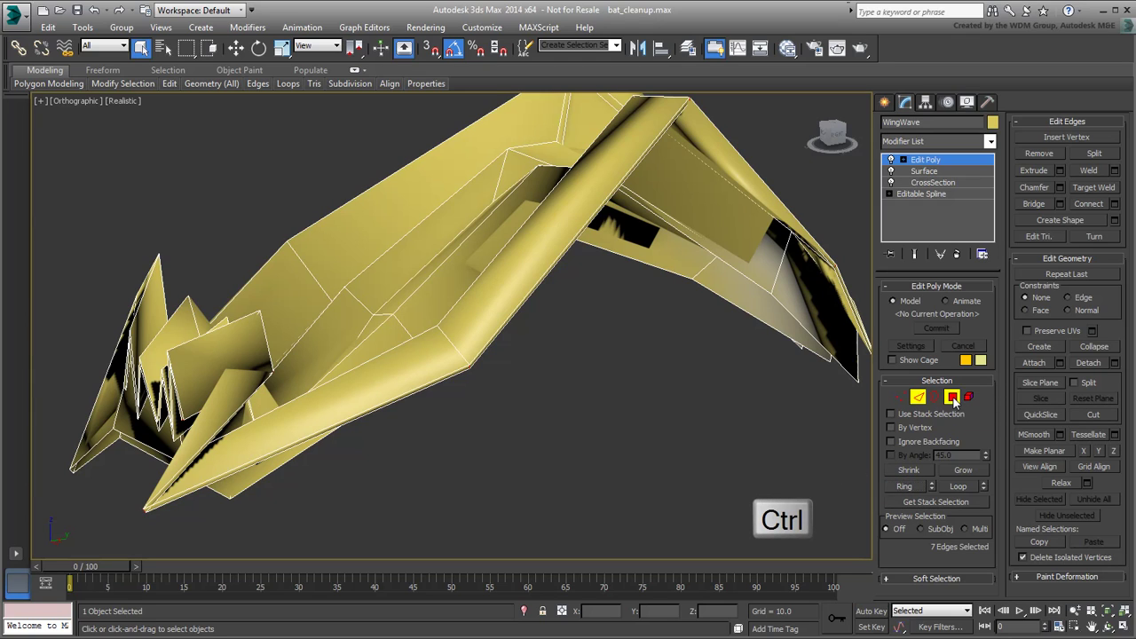
pyautogui.moveTo(619, 413)
pyautogui.keyDown('alt'); pyautogui.mouseDown(button='middle')
pyautogui.moveTo(515, 457)
pyautogui.moveTo(406, 459)
pyautogui.moveTo(532, 460)
pyautogui.moveTo(605, 426)
pyautogui.mouseUp(button='middle'); pyautogui.keyUp('alt')
pyautogui.press('Delete')
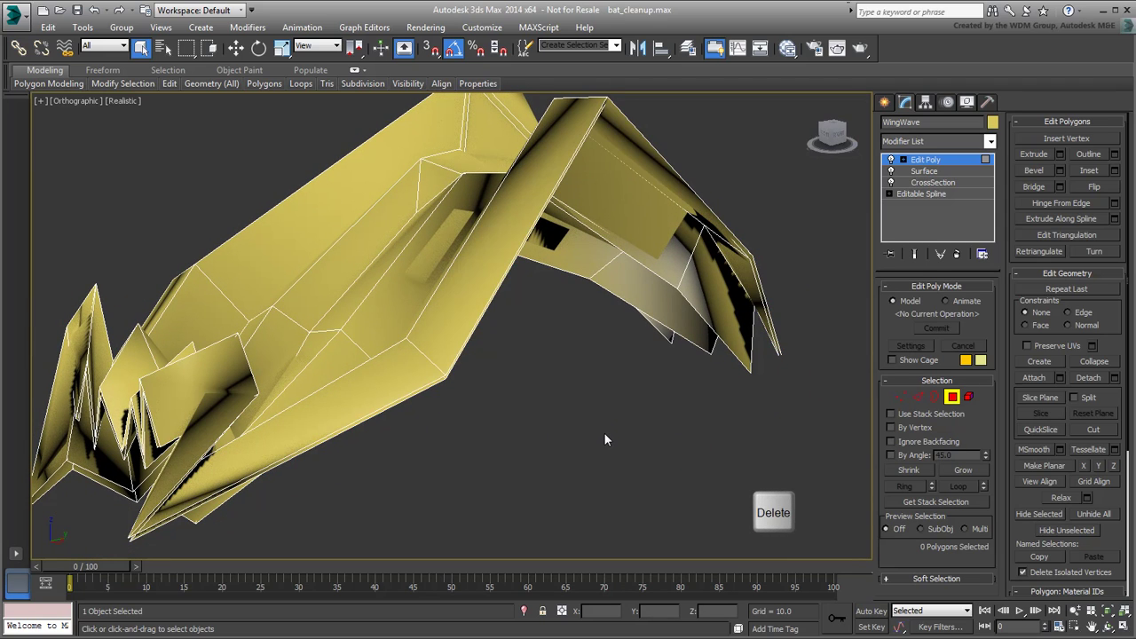
# Select another corner edge ring, convert it to six polygons, then clear the selection
pyautogui.keyDown('alt'); pyautogui.moveTo(466, 457); pyautogui.dragTo(631, 455, button='middle'); pyautogui.keyUp('alt')
pyautogui.scroll(3, 347, 394)
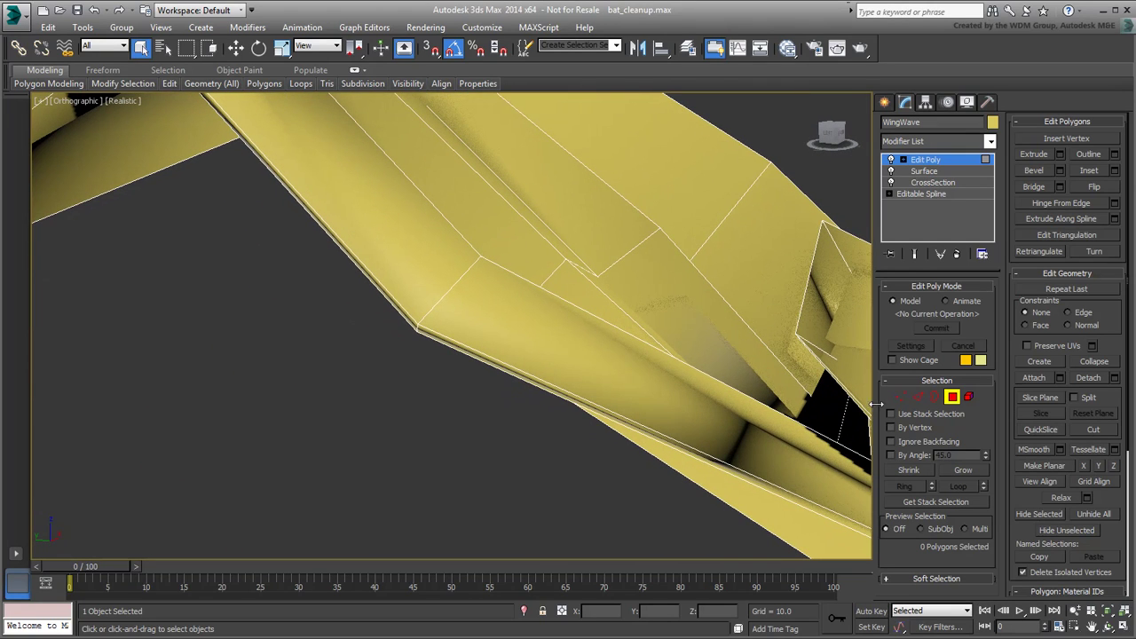
pyautogui.press('2')
pyautogui.click(416, 332)
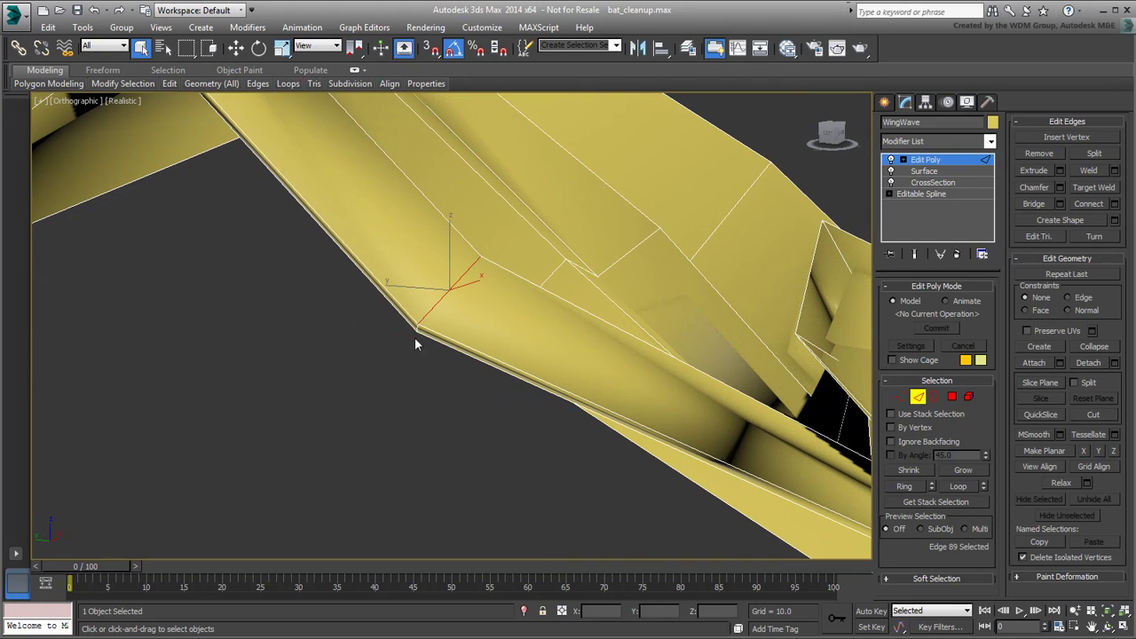
pyautogui.click(905, 487)
pyautogui.scroll(-3, 398, 395)
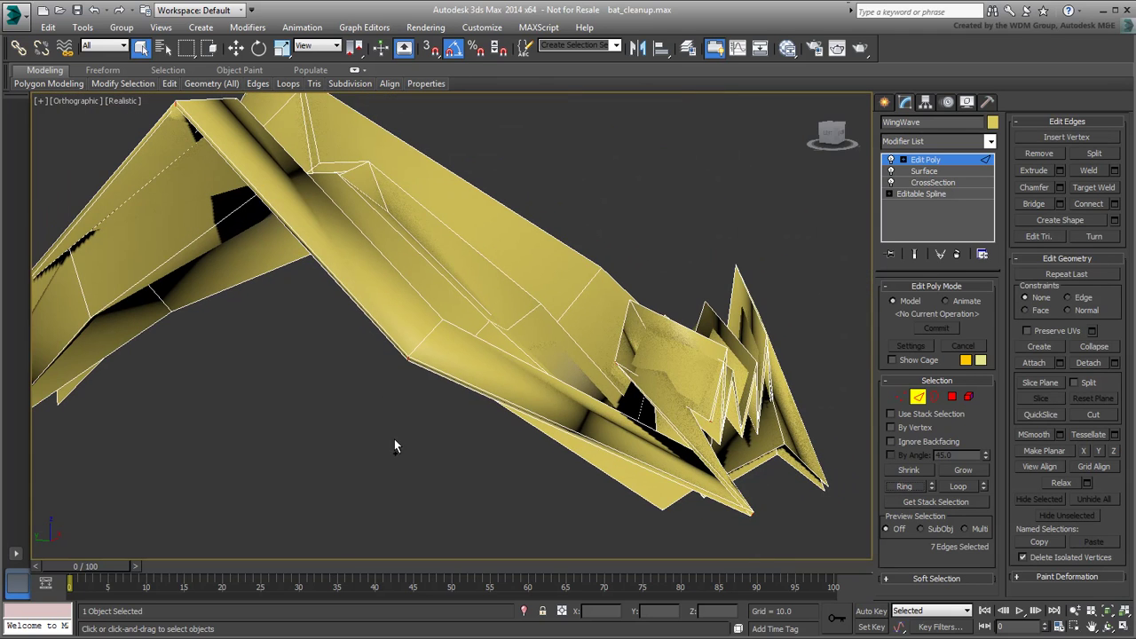
pyautogui.keyDown('ctrl'); pyautogui.click(952, 397); pyautogui.keyUp('ctrl')
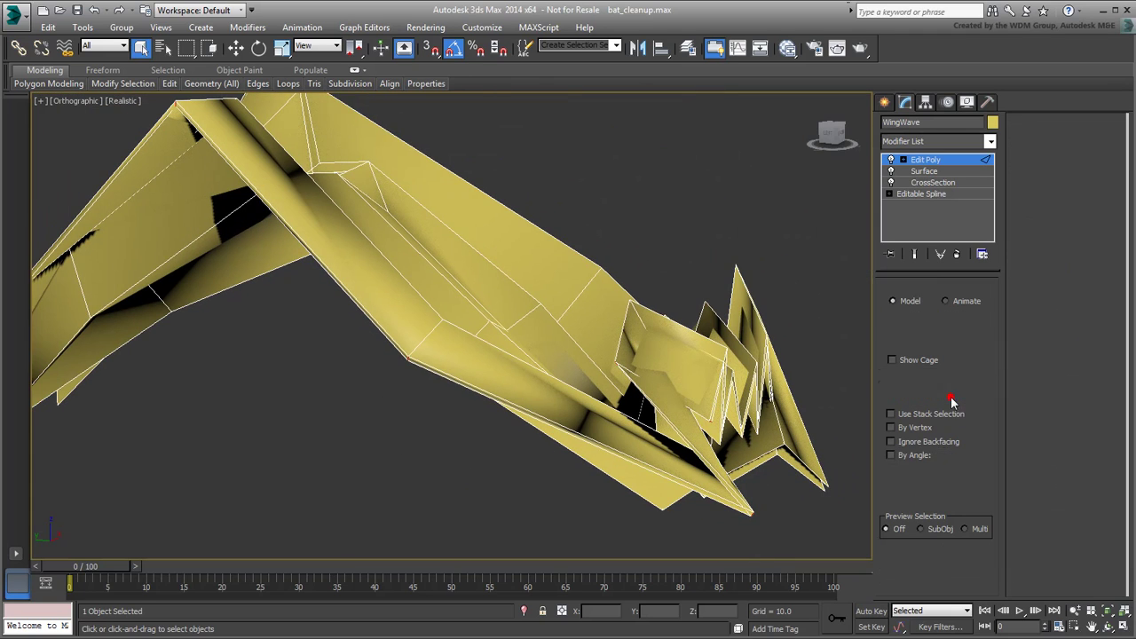
pyautogui.click(410, 446)
# In Element mode, select the separate 48-polygon wing element, then deselect it
pyautogui.keyDown('alt'); pyautogui.moveTo(518, 456); pyautogui.dragTo(644, 420, button='middle'); pyautogui.keyUp('alt')
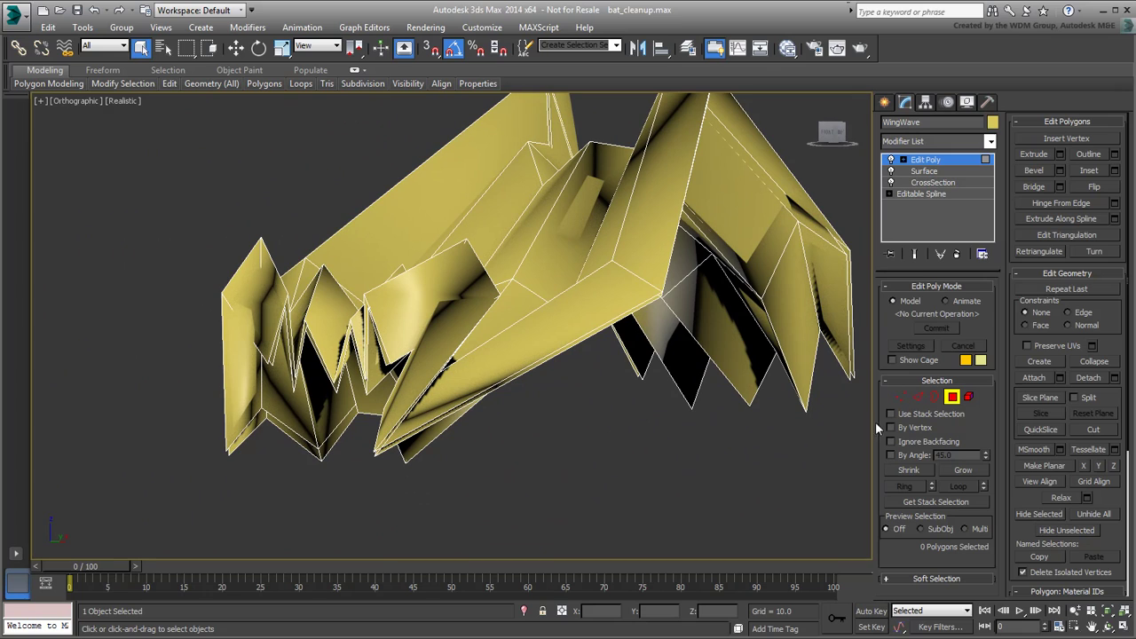
pyautogui.click(969, 396)
pyautogui.keyDown('alt'); pyautogui.moveTo(547, 434); pyautogui.dragTo(513, 424, button='middle'); pyautogui.keyUp('alt')
pyautogui.click(533, 346)
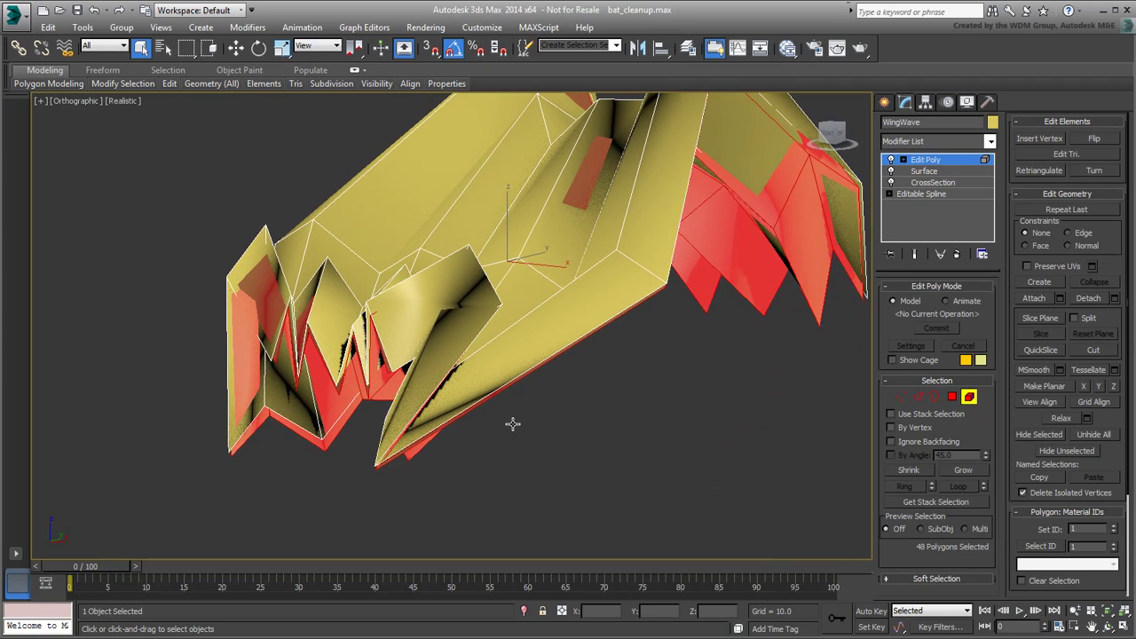
pyautogui.click(572, 427)
pyautogui.keyDown('alt'); pyautogui.moveTo(572, 432); pyautogui.dragTo(576, 505, button='middle'); pyautogui.keyUp('alt')
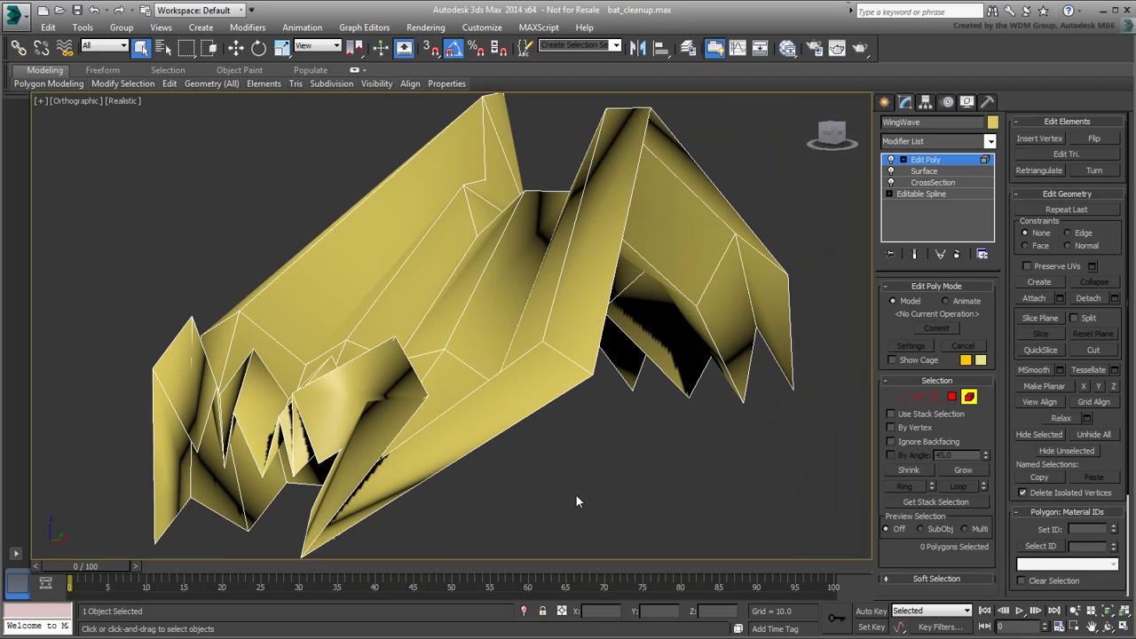
# Exit sub-object level and collapse WingWave's stack to an Editable Poly
pyautogui.click(969, 397)
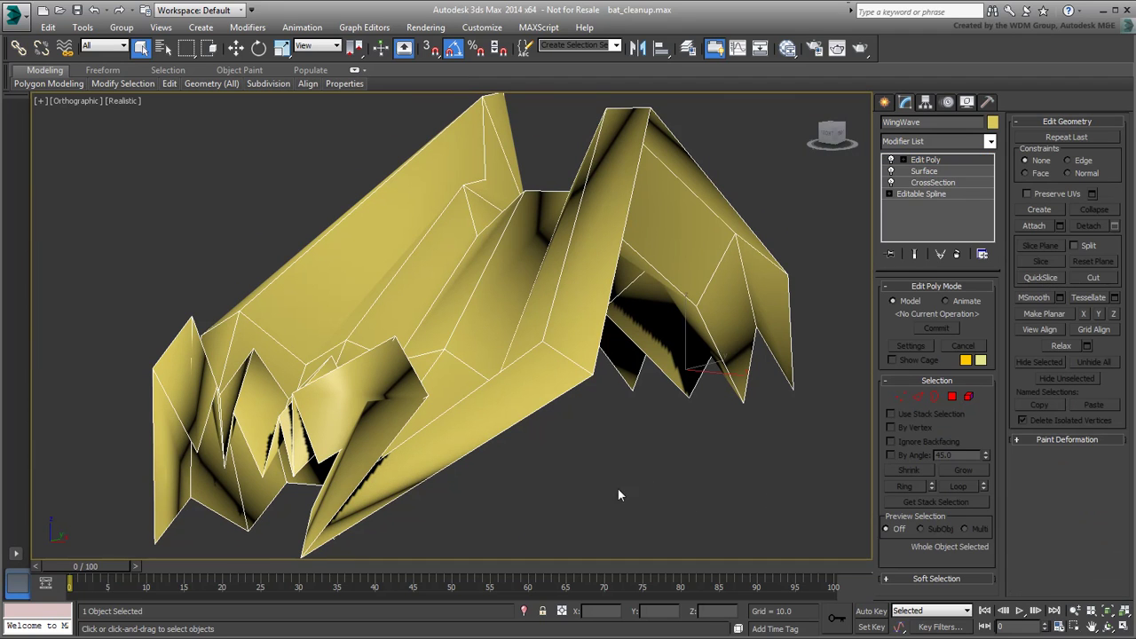
pyautogui.keyDown('alt'); pyautogui.moveTo(618, 488); pyautogui.dragTo(576, 429, button='middle'); pyautogui.keyUp('alt')
pyautogui.rightClick(487, 306)
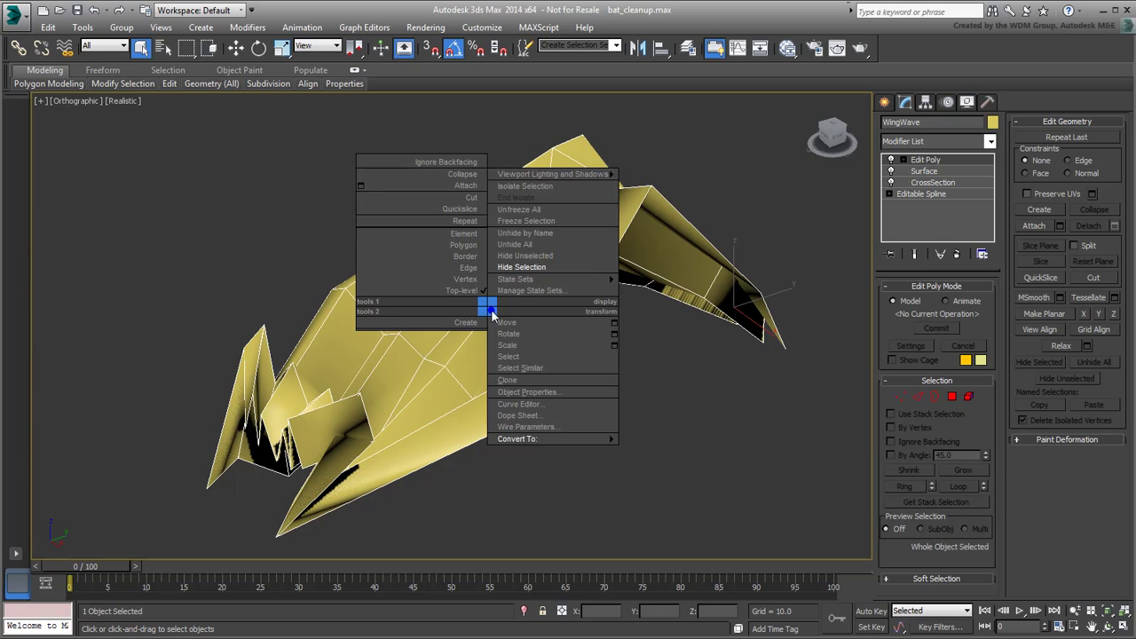
pyautogui.moveTo(536, 439)
pyautogui.click(676, 450)
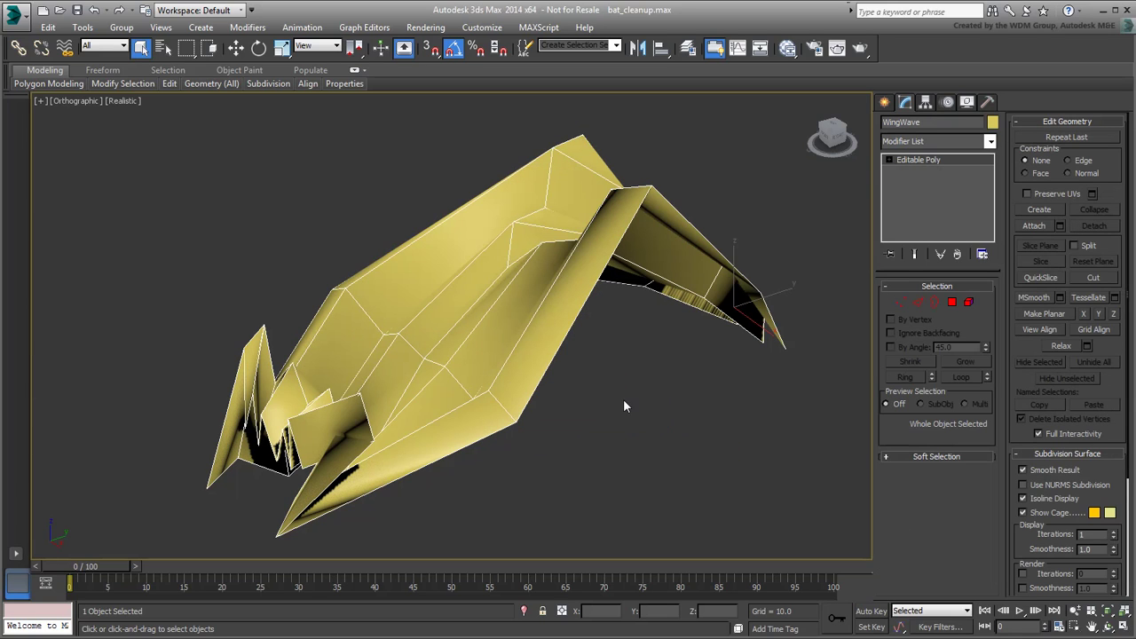
pyautogui.keyDown('alt'); pyautogui.moveTo(612, 394); pyautogui.dragTo(745, 287, button='middle'); pyautogui.keyUp('alt')
# Add TurboSmooth to WingWave with Iterations set to 3
pyautogui.click(989, 141)
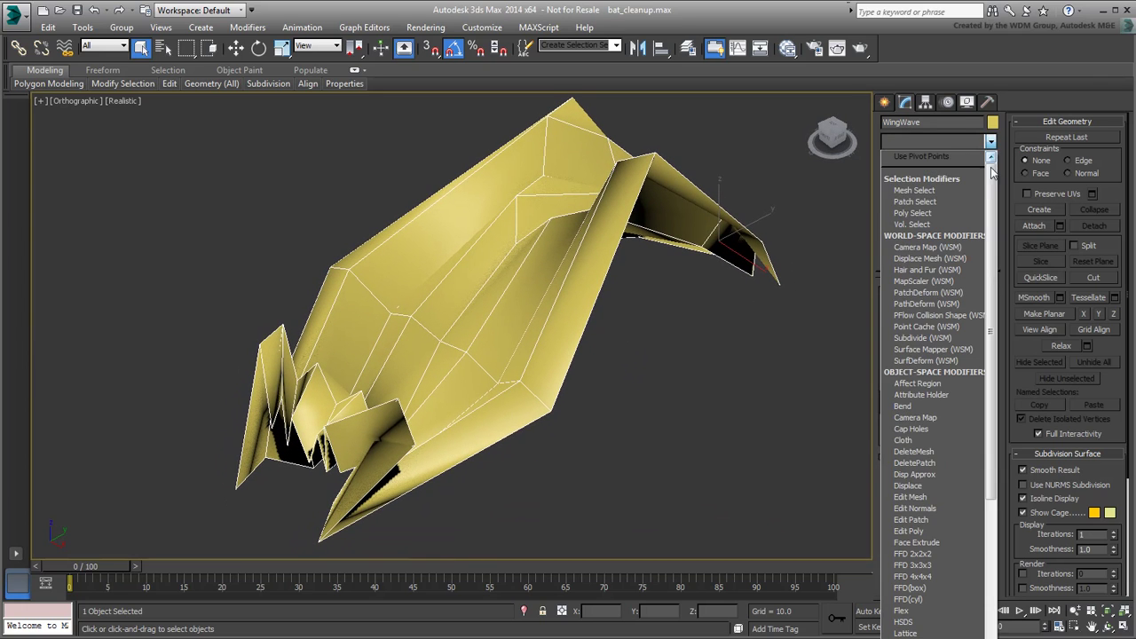
pyautogui.moveTo(992, 266); pyautogui.dragTo(996, 575)
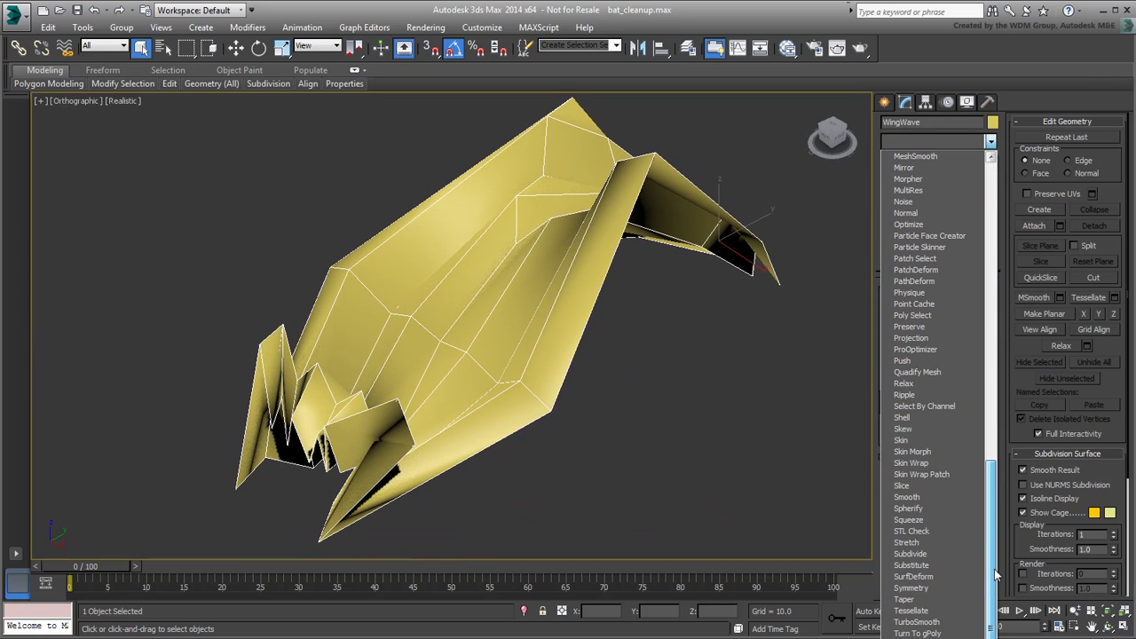
pyautogui.click(911, 619)
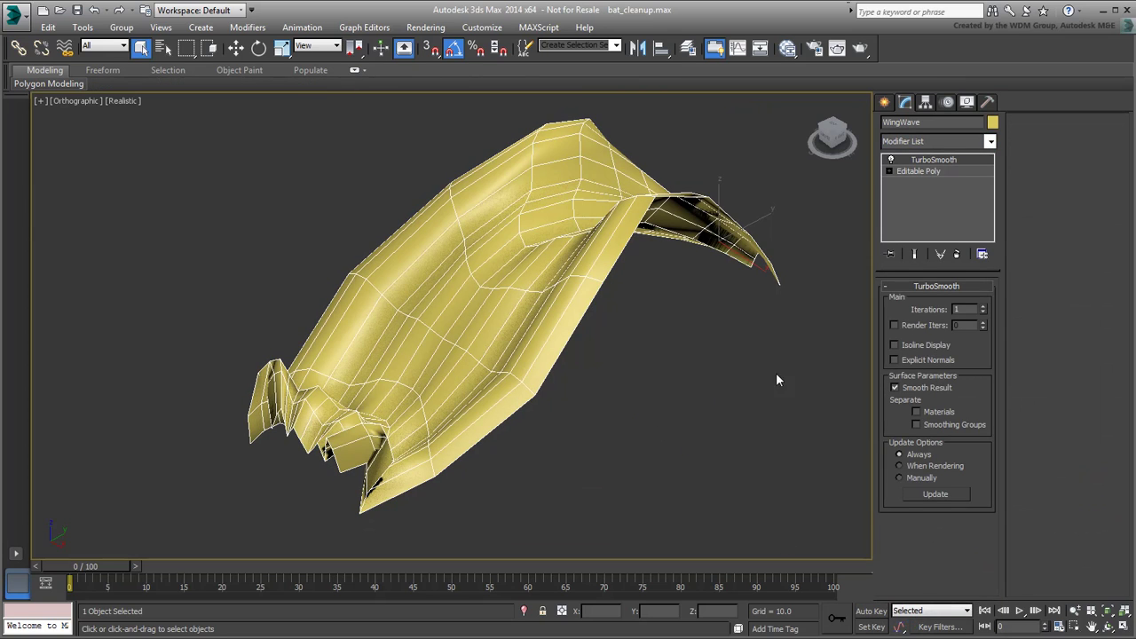
pyautogui.click(982, 306)
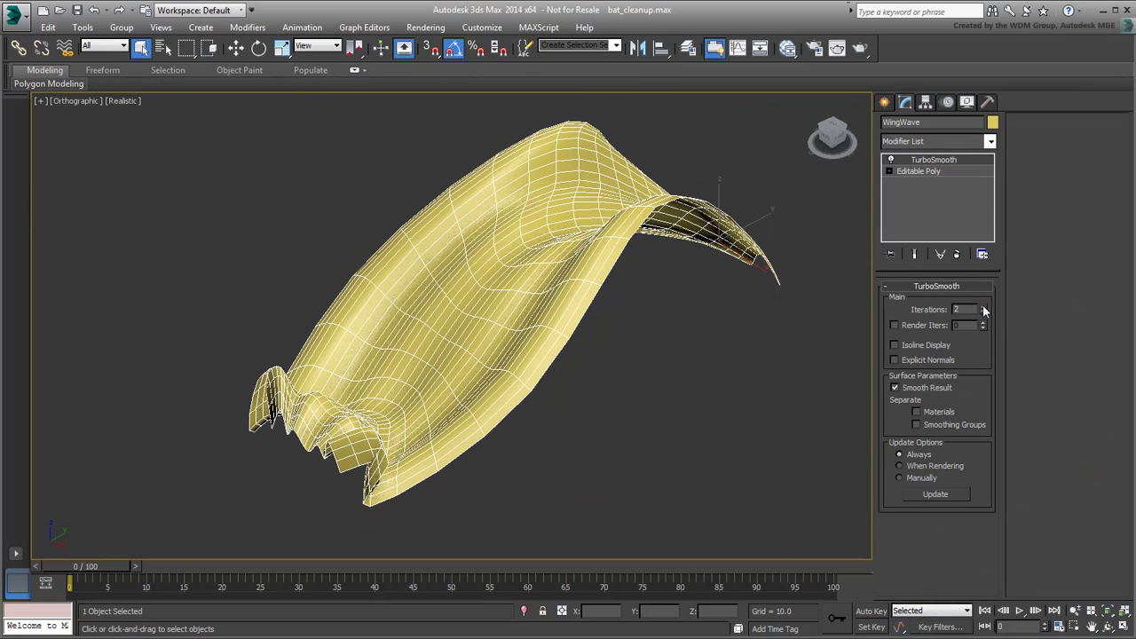
pyautogui.click(983, 307)
pyautogui.keyDown('alt'); pyautogui.moveTo(533, 395); pyautogui.dragTo(458, 410, button='middle'); pyautogui.keyUp('alt')
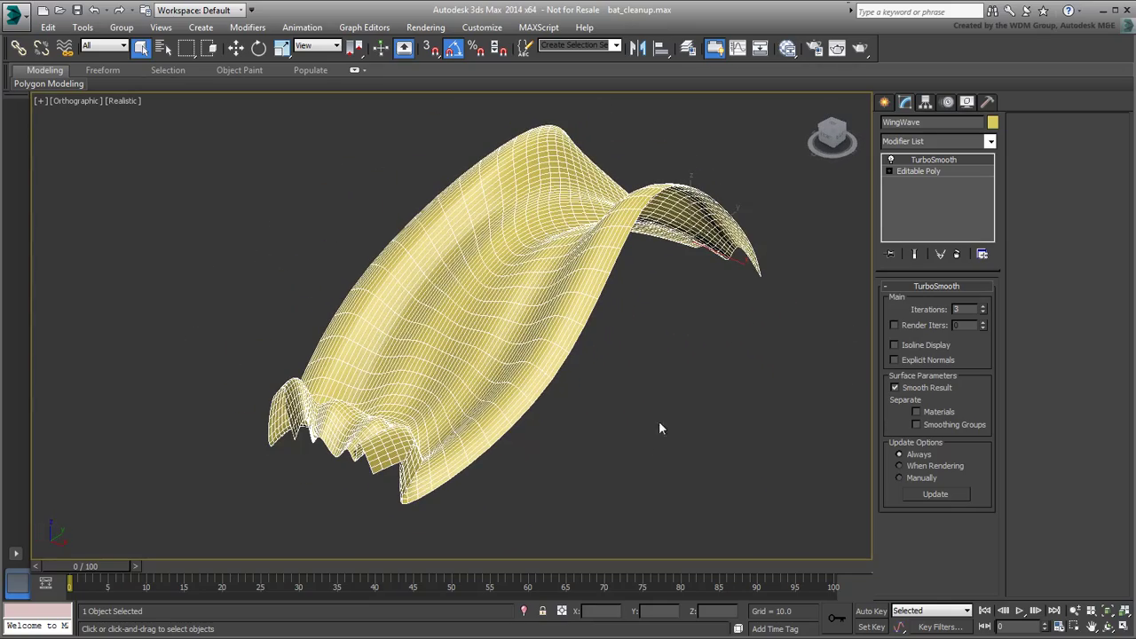
# Create Standard Material #31 with Wire enabled and assign it to WingWave
pyautogui.click(788, 49)
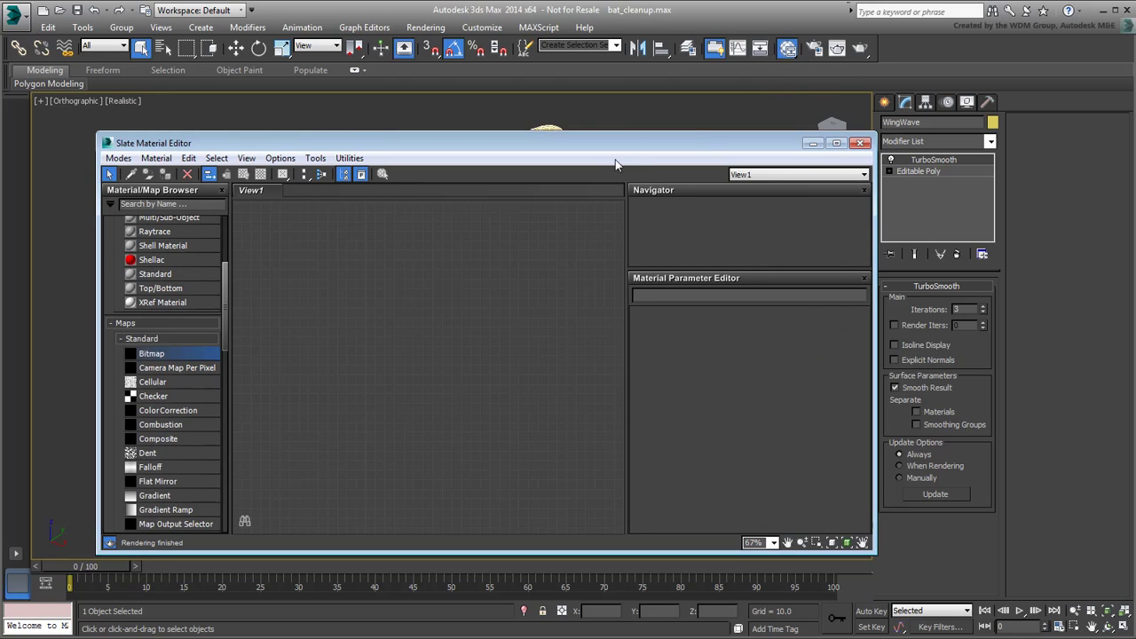
pyautogui.moveTo(173, 279); pyautogui.dragTo(451, 284)
pyautogui.doubleClick(451, 284)
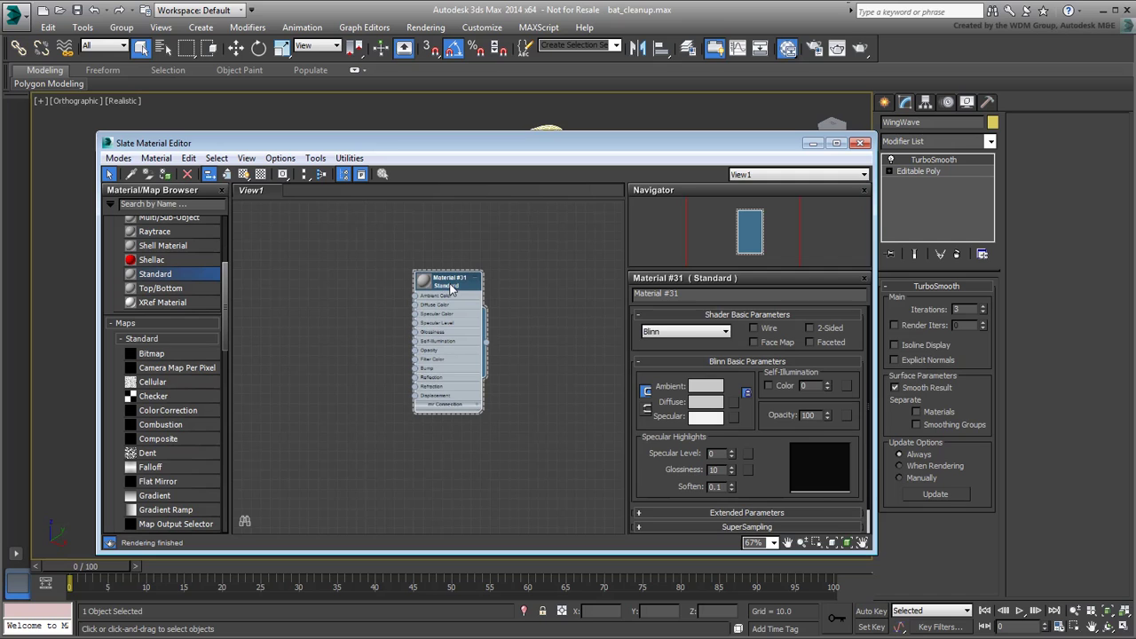
pyautogui.click(768, 329)
pyautogui.moveTo(643, 145); pyautogui.dragTo(635, 206)
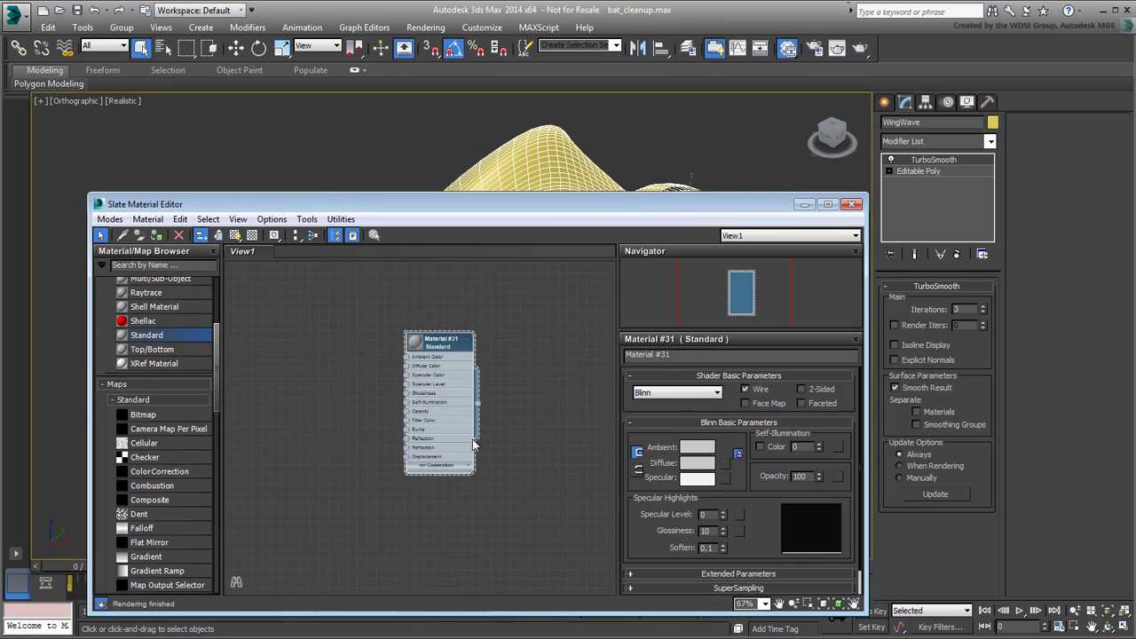
pyautogui.moveTo(479, 405); pyautogui.dragTo(534, 182)
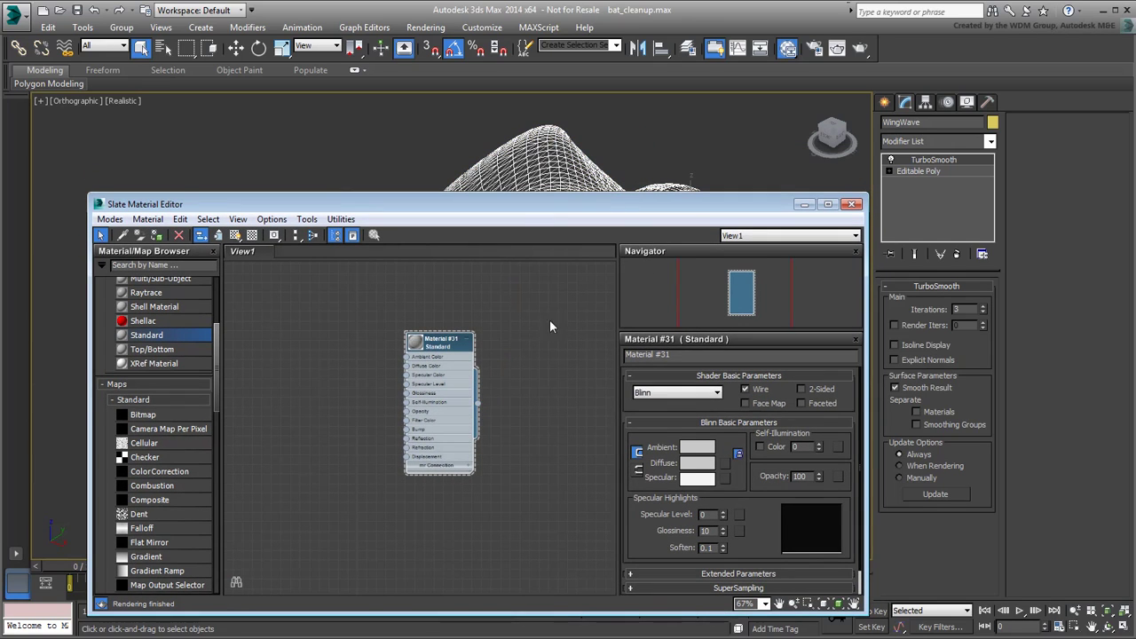
pyautogui.click(852, 205)
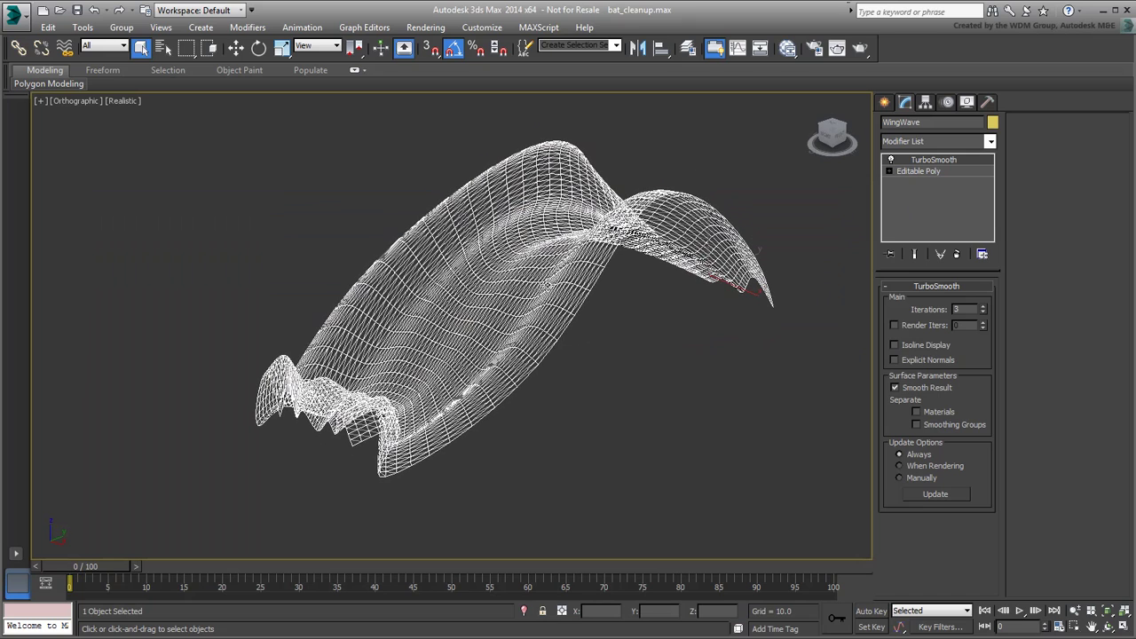
# Test-render the view, then set the Environment background colour to black
pyautogui.click(860, 47)
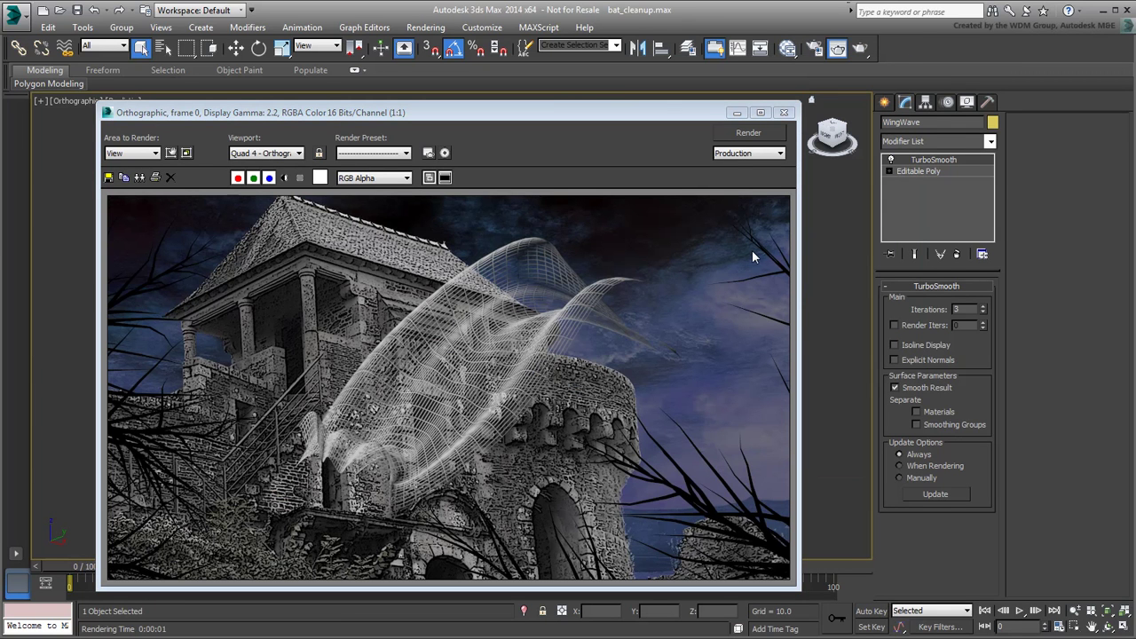
pyautogui.click(787, 114)
pyautogui.click(426, 27)
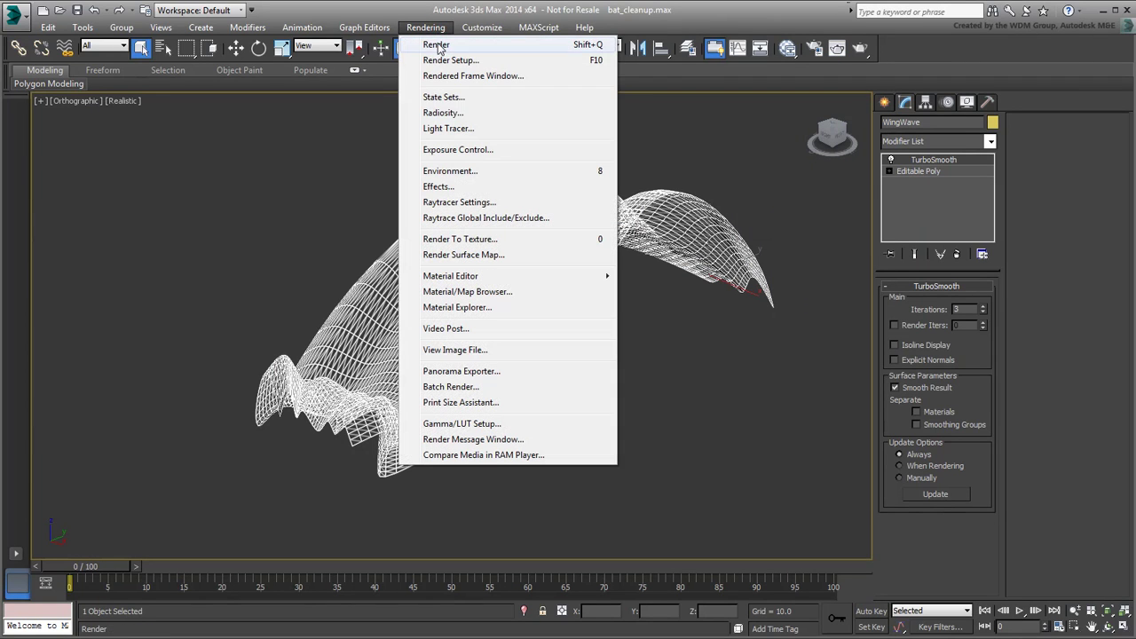
pyautogui.click(450, 171)
pyautogui.moveTo(914, 87); pyautogui.dragTo(483, 130)
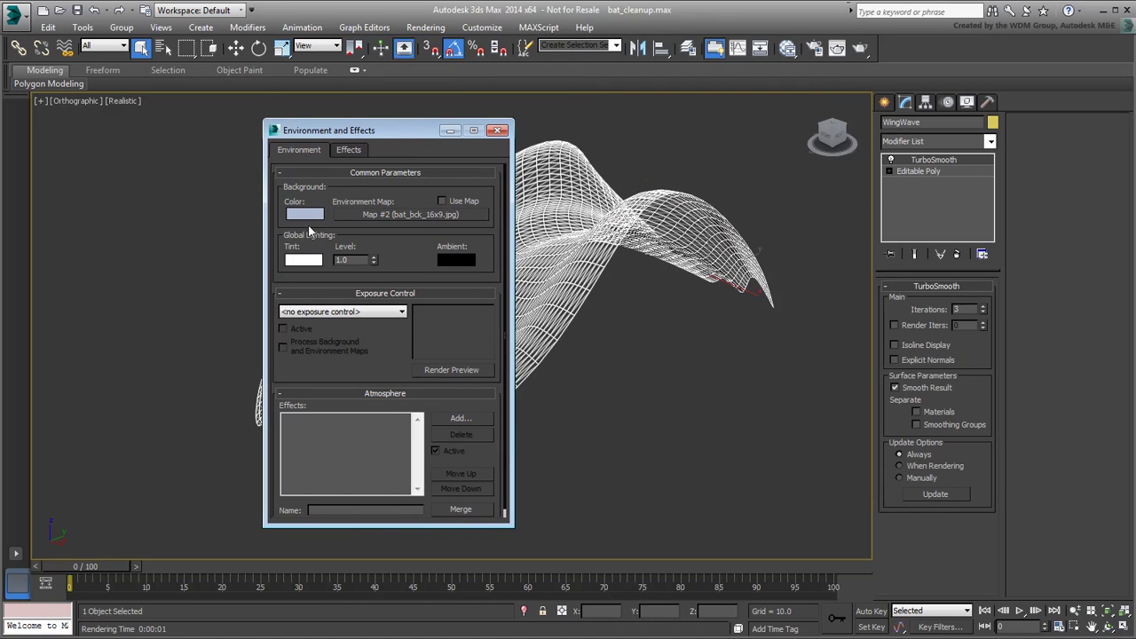
pyautogui.click(308, 220)
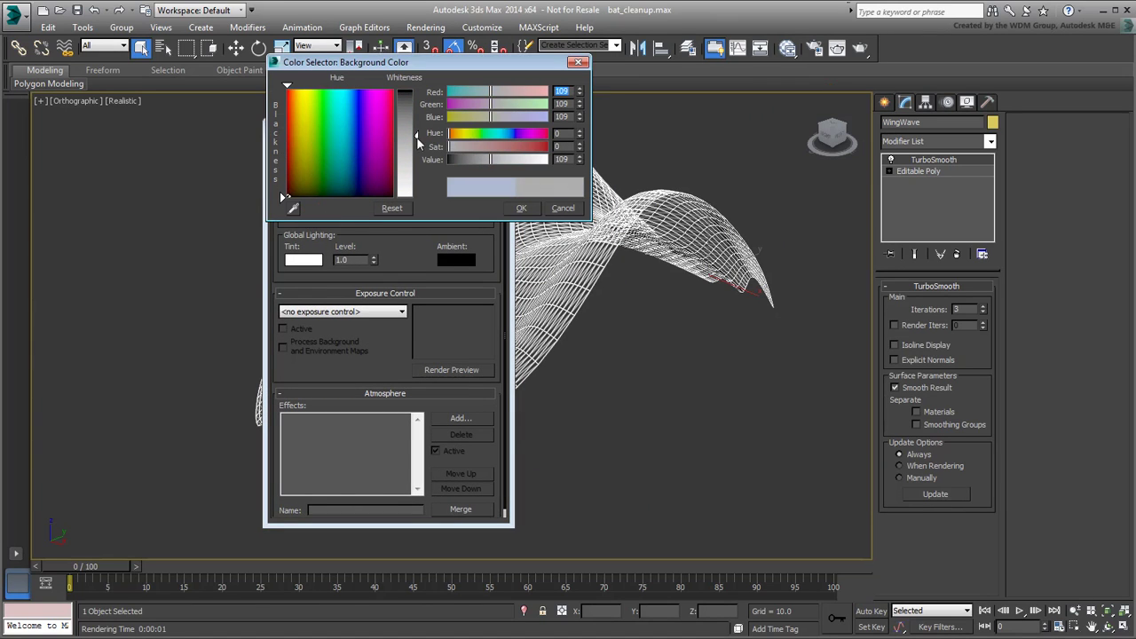
pyautogui.moveTo(415, 135); pyautogui.dragTo(421, 100)
pyautogui.click(521, 208)
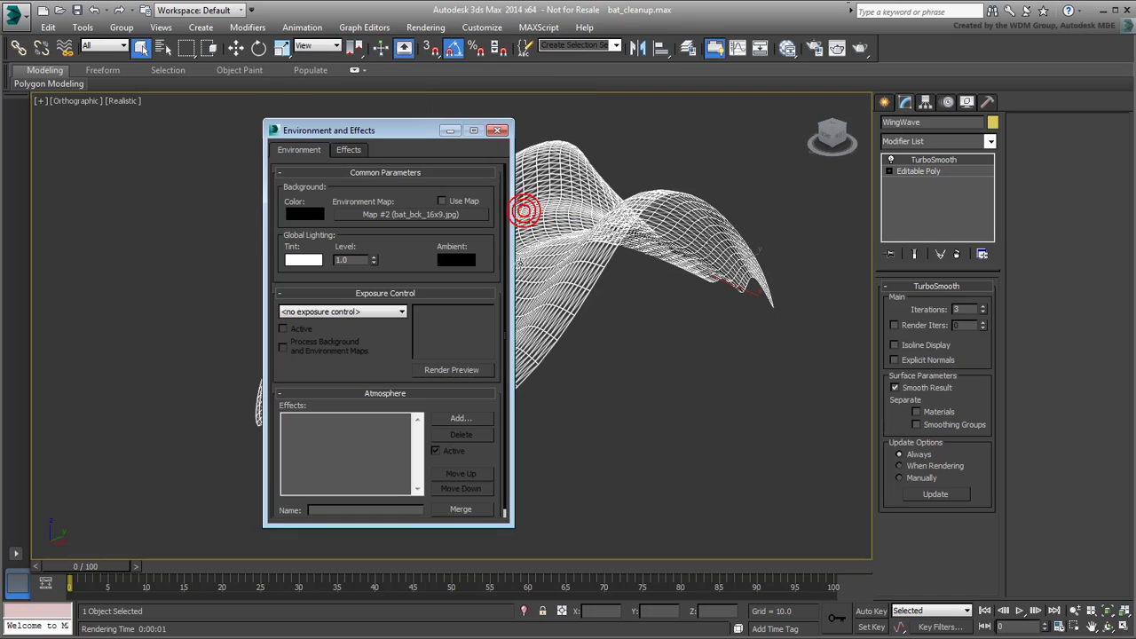
pyautogui.click(502, 131)
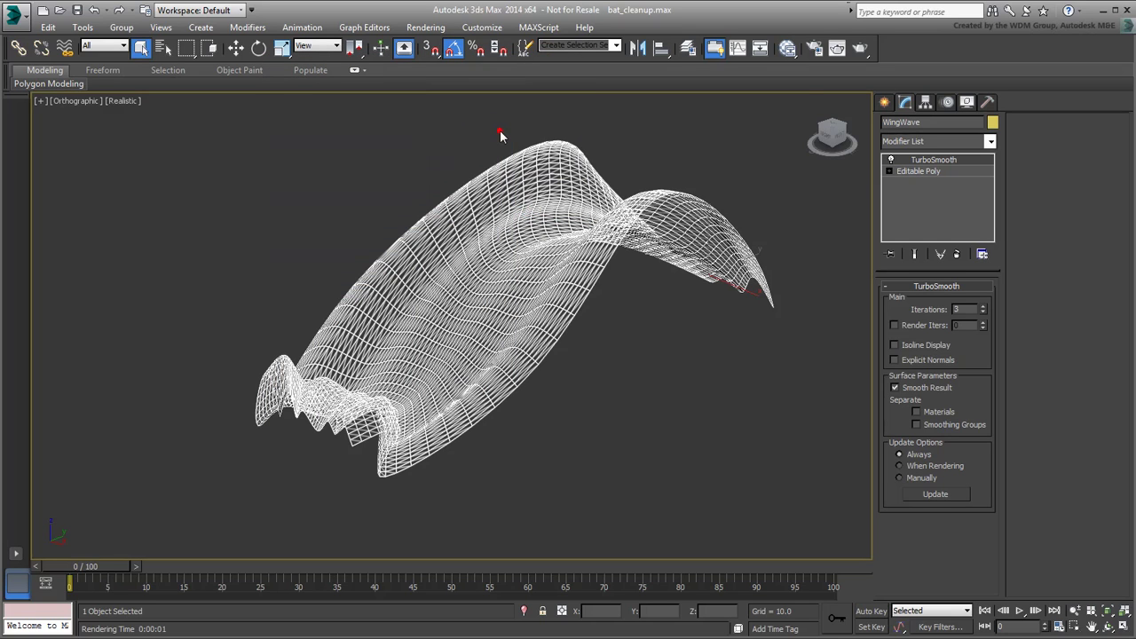
# Render against the black background, then render again from a near-front view
pyautogui.click(861, 49)
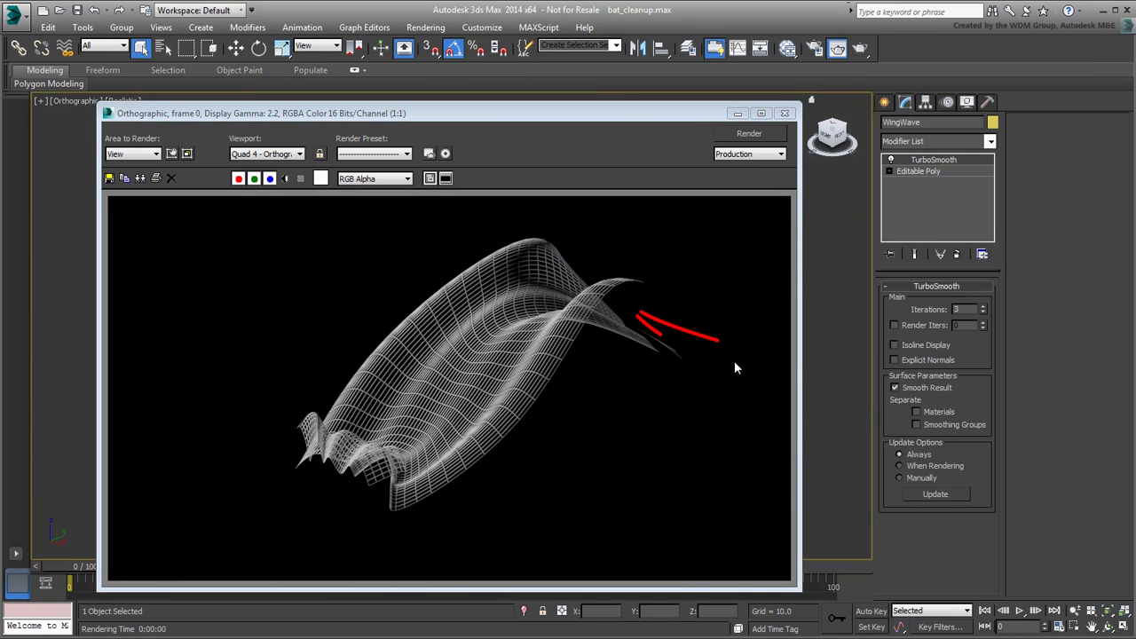
pyautogui.click(785, 113)
pyautogui.keyDown('alt'); pyautogui.moveTo(459, 349); pyautogui.dragTo(476, 385, button='middle'); pyautogui.keyUp('alt')
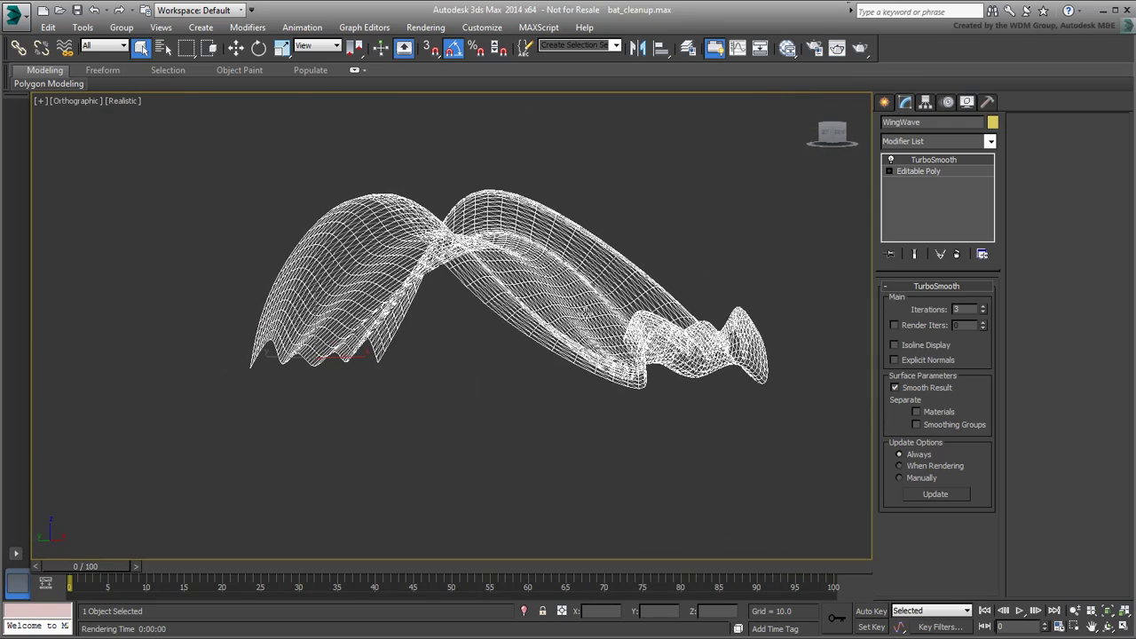
pyautogui.click(861, 49)
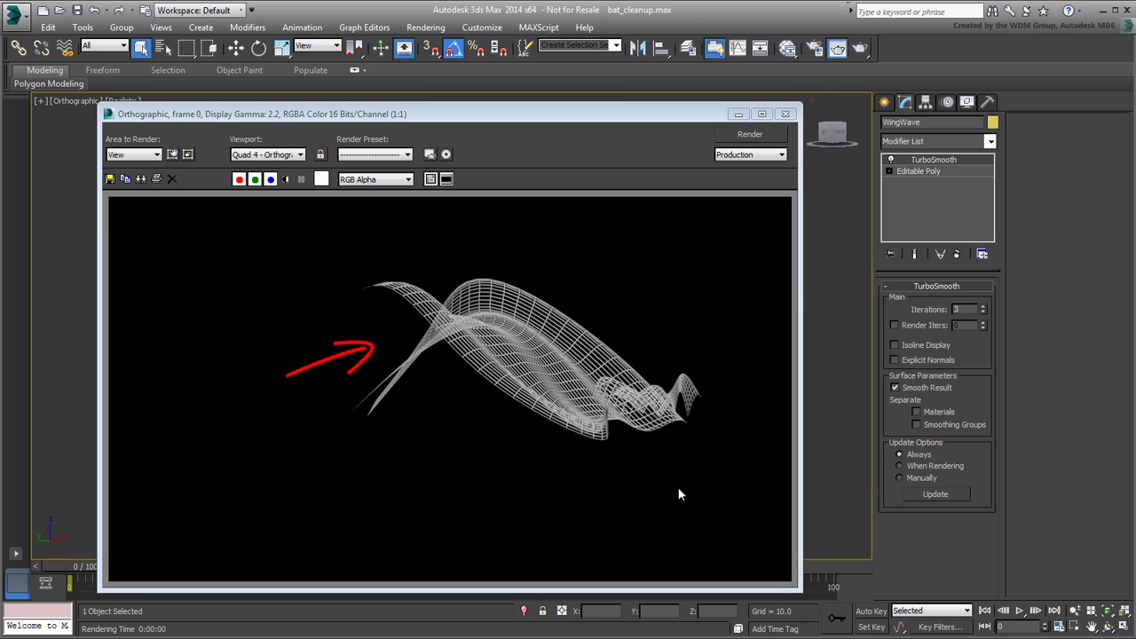
# Enable 2-Sided on Material #31, then re-render from the current and a new angle
pyautogui.click(787, 48)
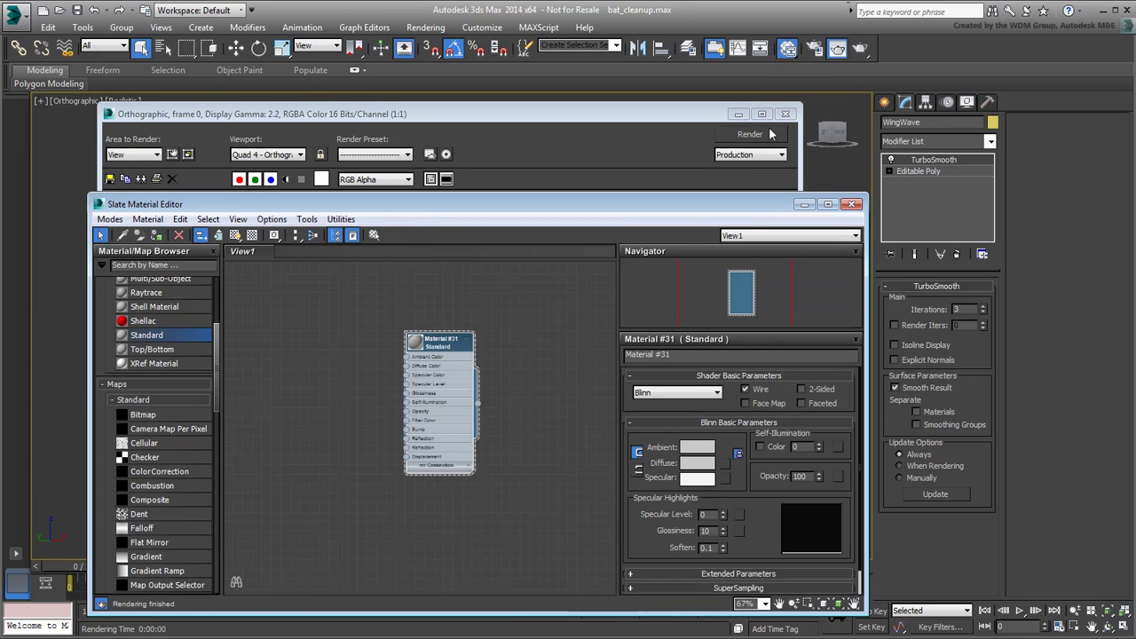
pyautogui.click(801, 391)
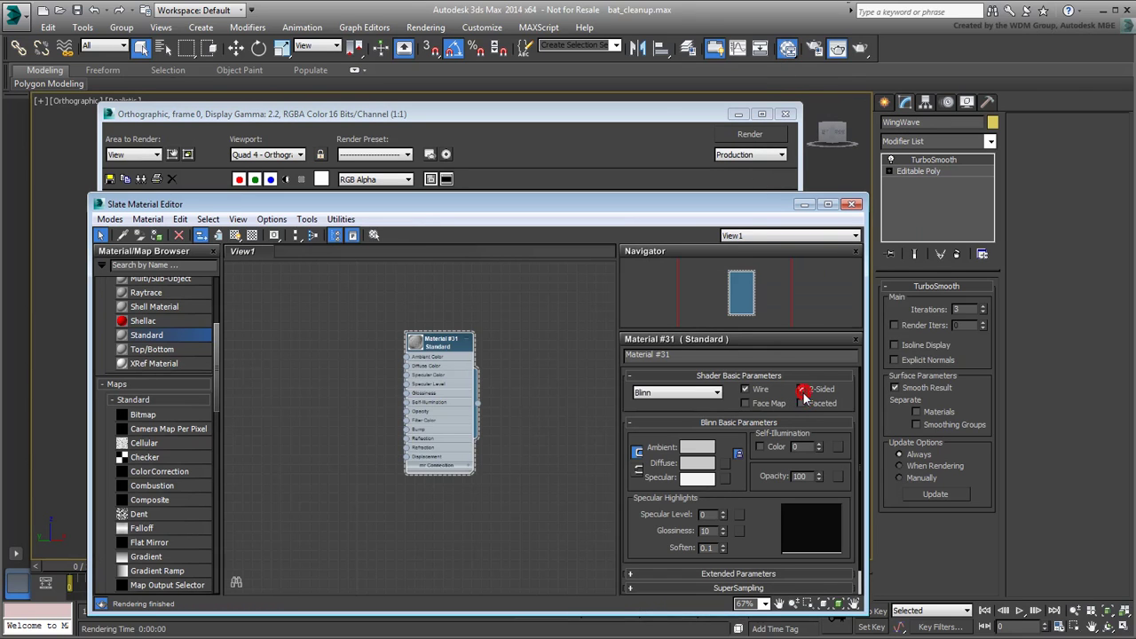
pyautogui.click(851, 205)
pyautogui.click(746, 135)
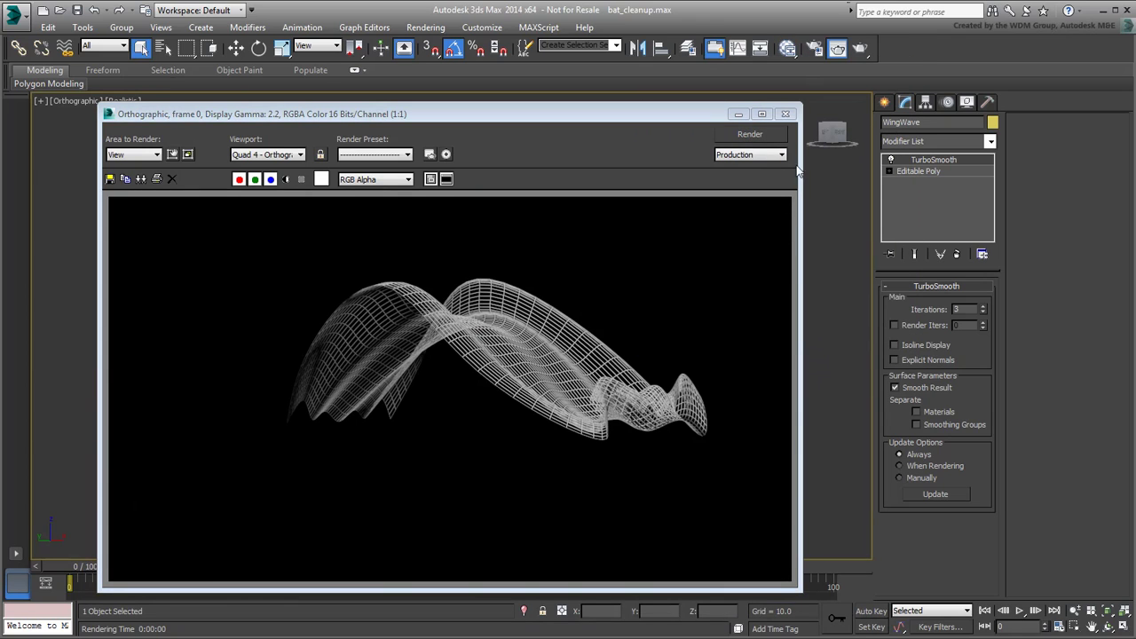
pyautogui.click(784, 114)
pyautogui.moveTo(444, 310)
pyautogui.keyDown('alt'); pyautogui.mouseDown(button='middle')
pyautogui.moveTo(373, 299)
pyautogui.moveTo(328, 342)
pyautogui.moveTo(533, 266)
pyautogui.mouseUp(button='middle'); pyautogui.keyUp('alt')
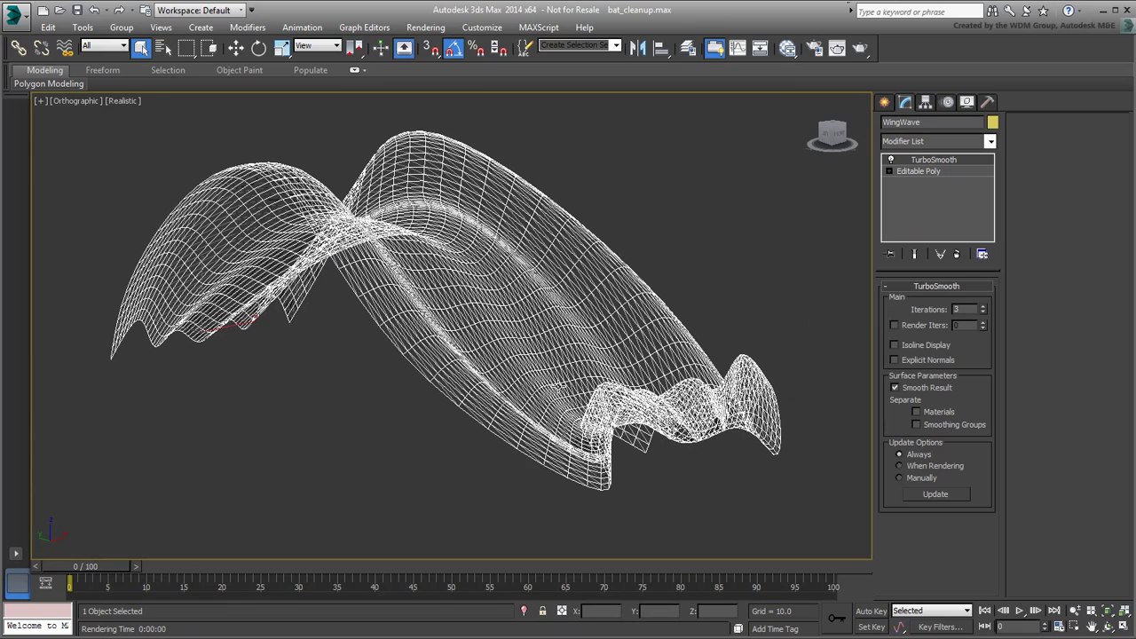
pyautogui.click(837, 48)
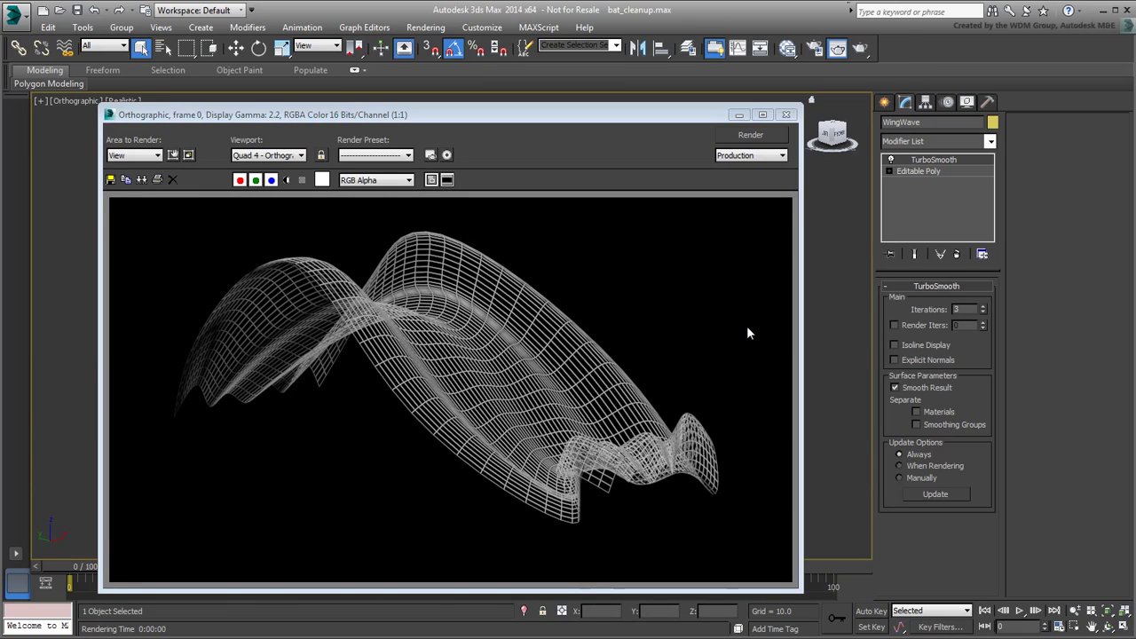
pyautogui.click(786, 115)
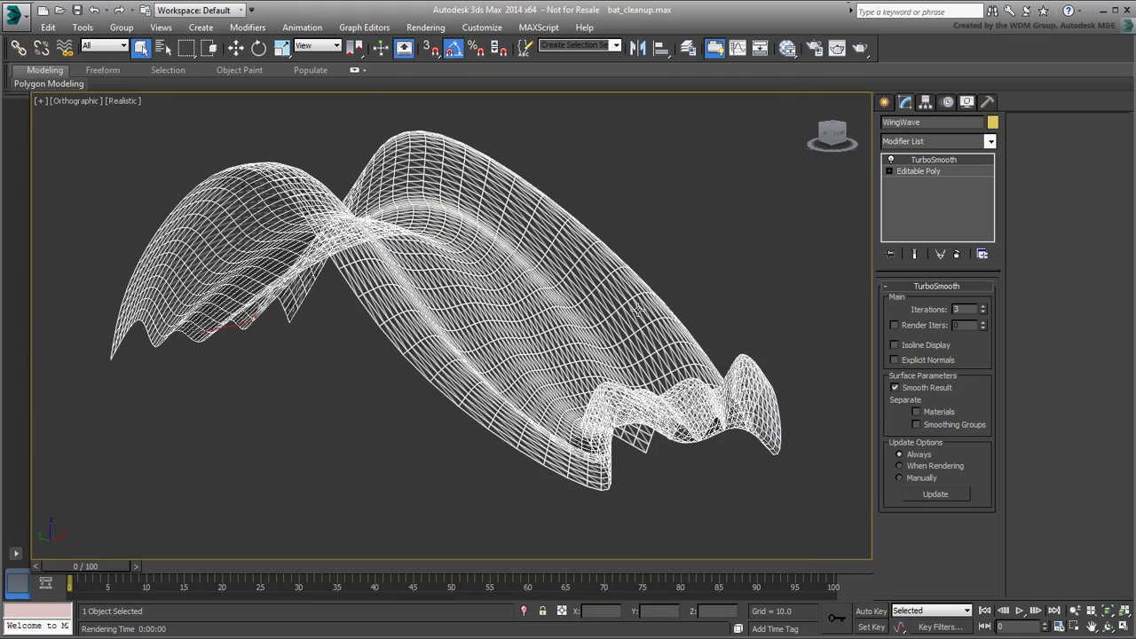
# Add a Slice modifier set to Remove Top and select its Slice Plane sub-object
pyautogui.click(948, 142)
pyautogui.scroll(-15, 918, 533)
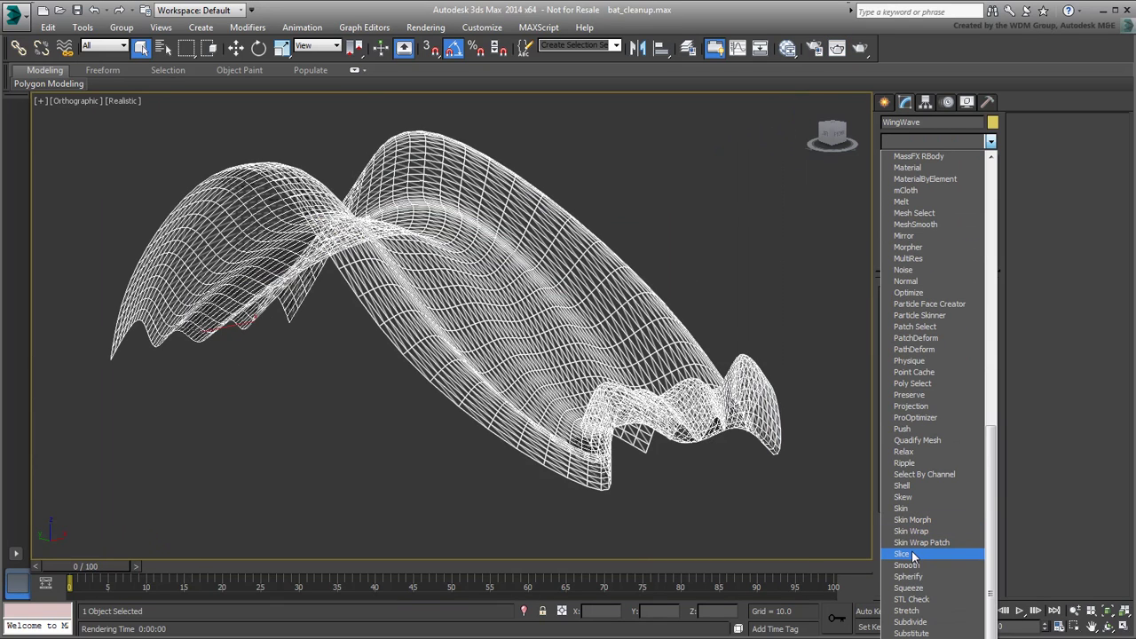
pyautogui.click(913, 556)
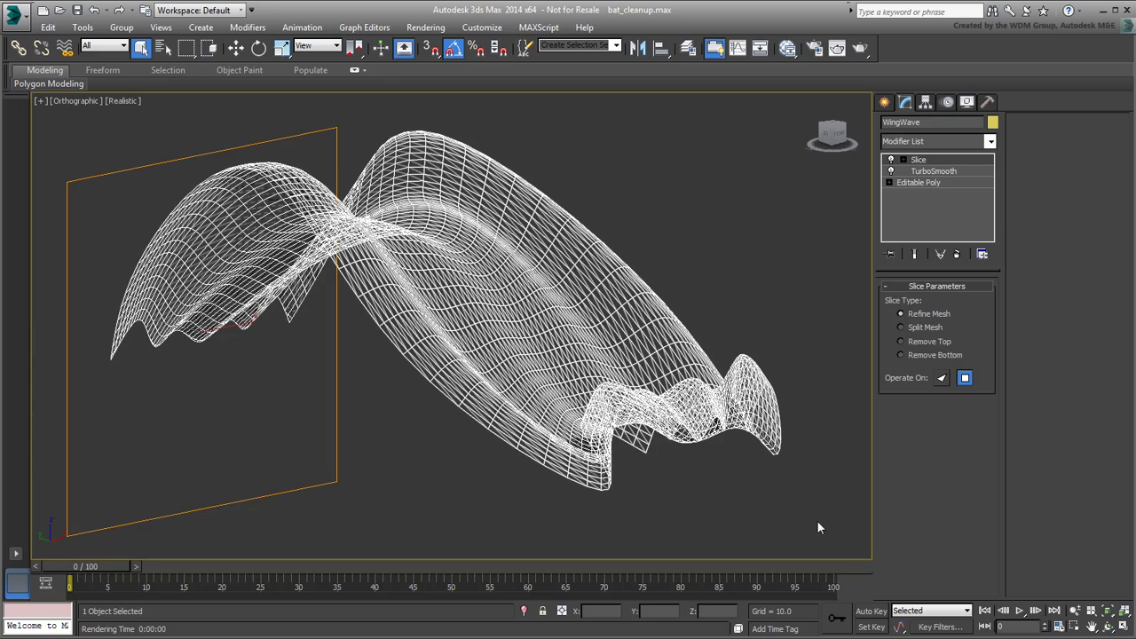
pyautogui.click(903, 341)
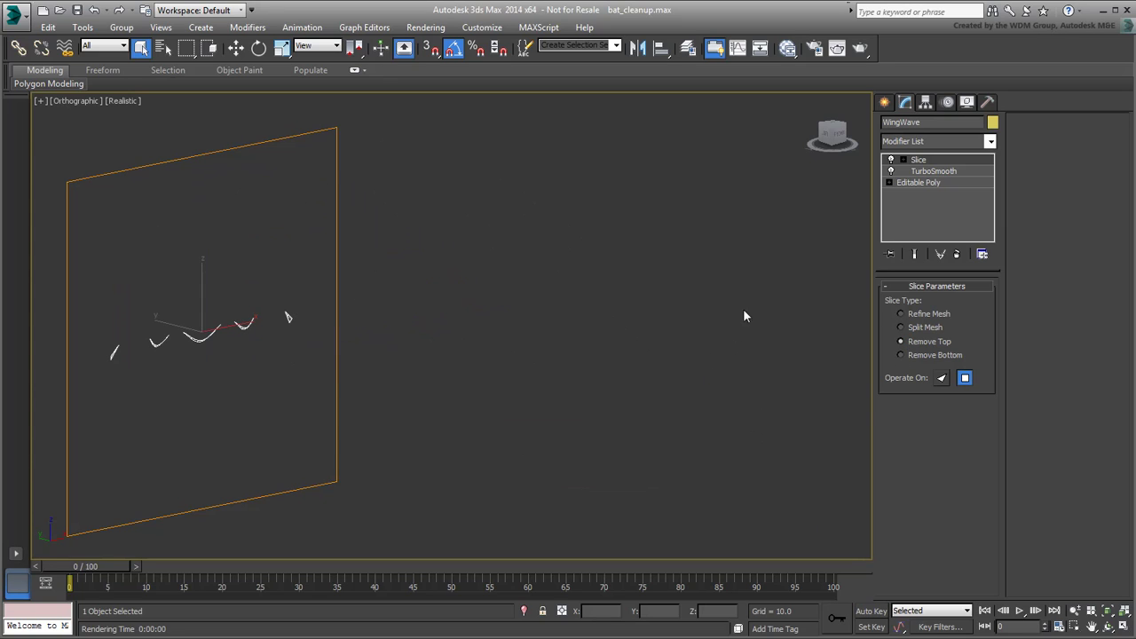
pyautogui.click(903, 160)
pyautogui.click(935, 170)
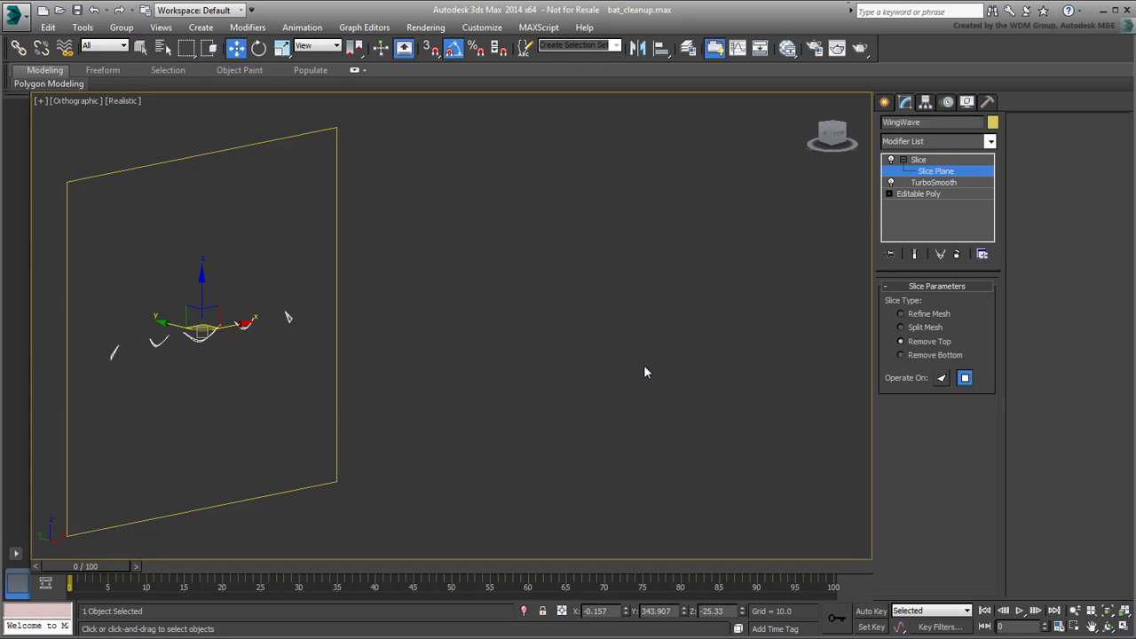
# With Auto Key on, key the slice plane past the whole wave at frame 95
pyautogui.click(872, 611)
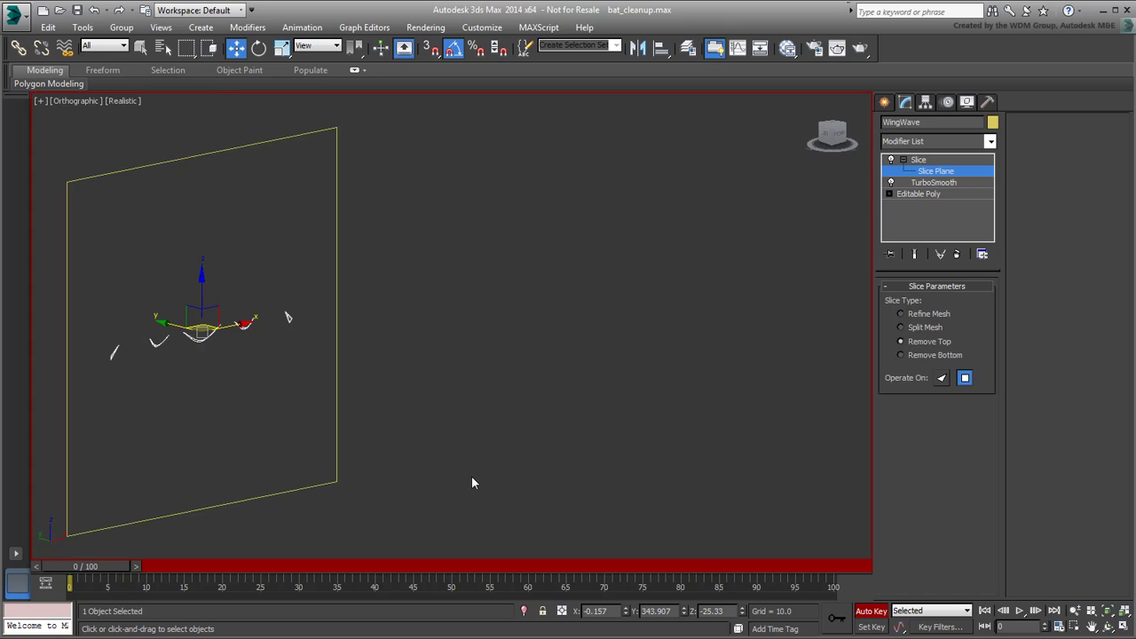
pyautogui.moveTo(203, 327); pyautogui.dragTo(179, 325)
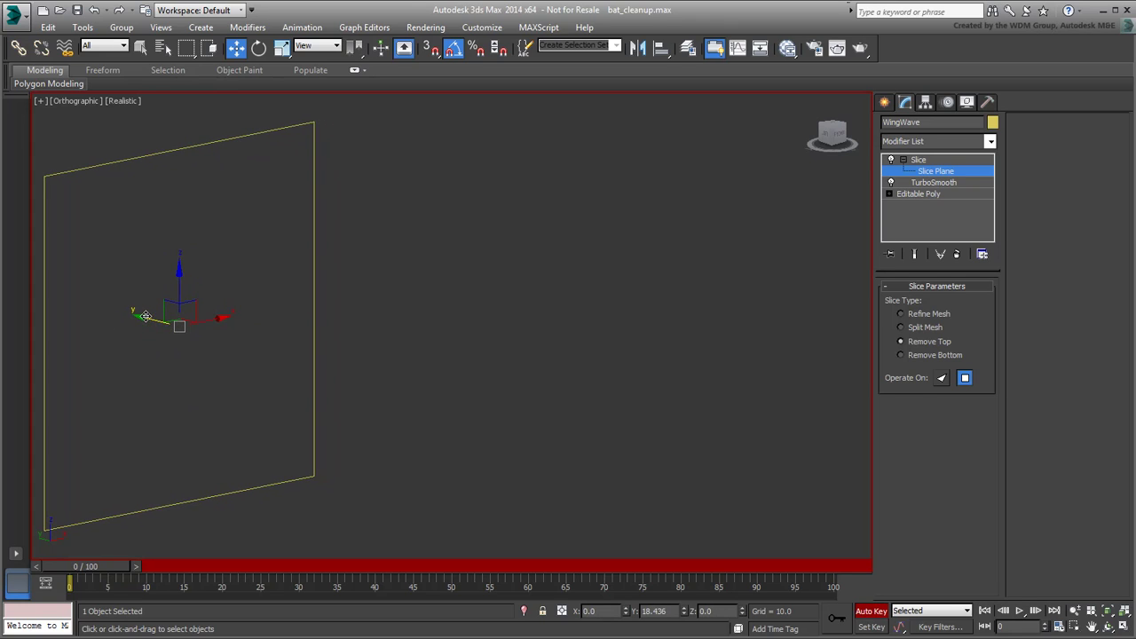
pyautogui.moveTo(99, 569); pyautogui.dragTo(795, 569)
pyautogui.press('w')
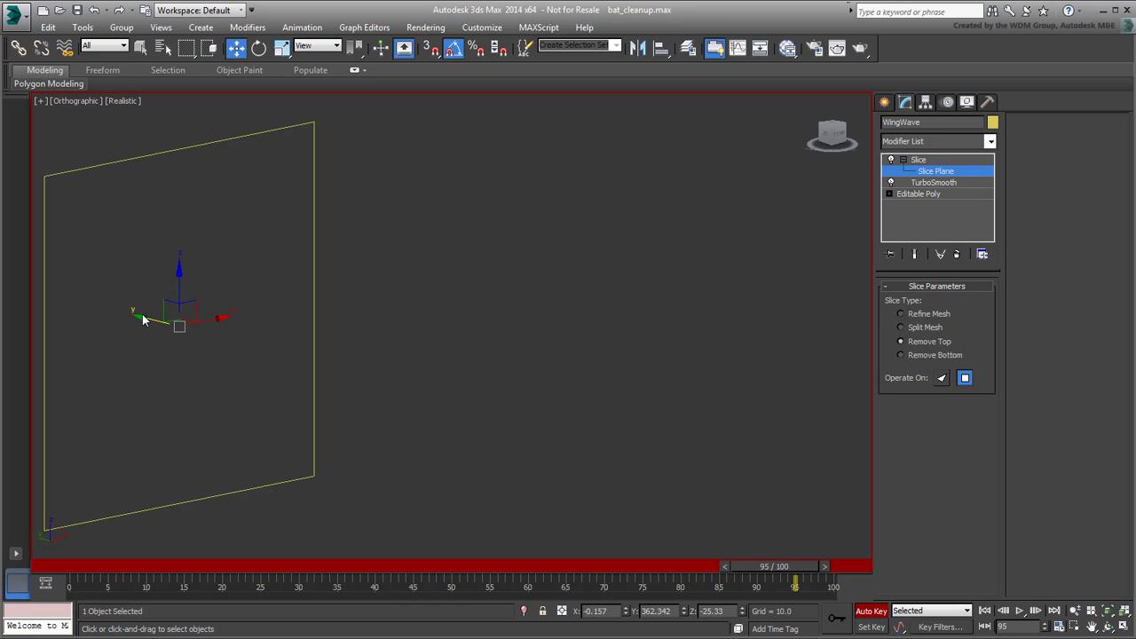
pyautogui.moveTo(148, 318); pyautogui.dragTo(337, 394)
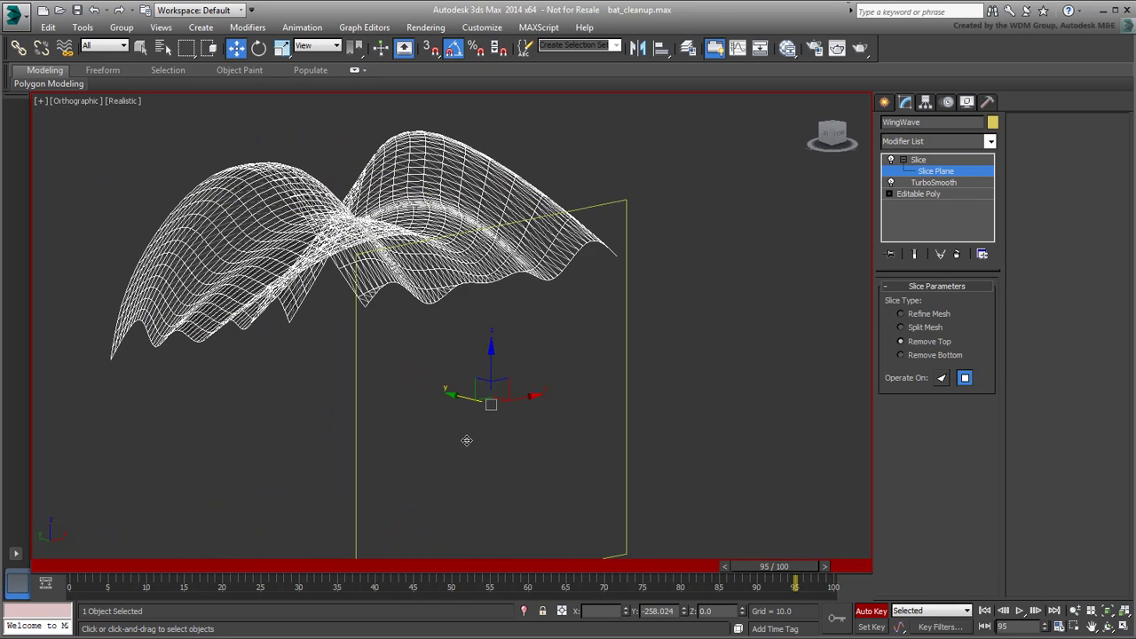
pyautogui.moveTo(467, 440); pyautogui.dragTo(700, 456)
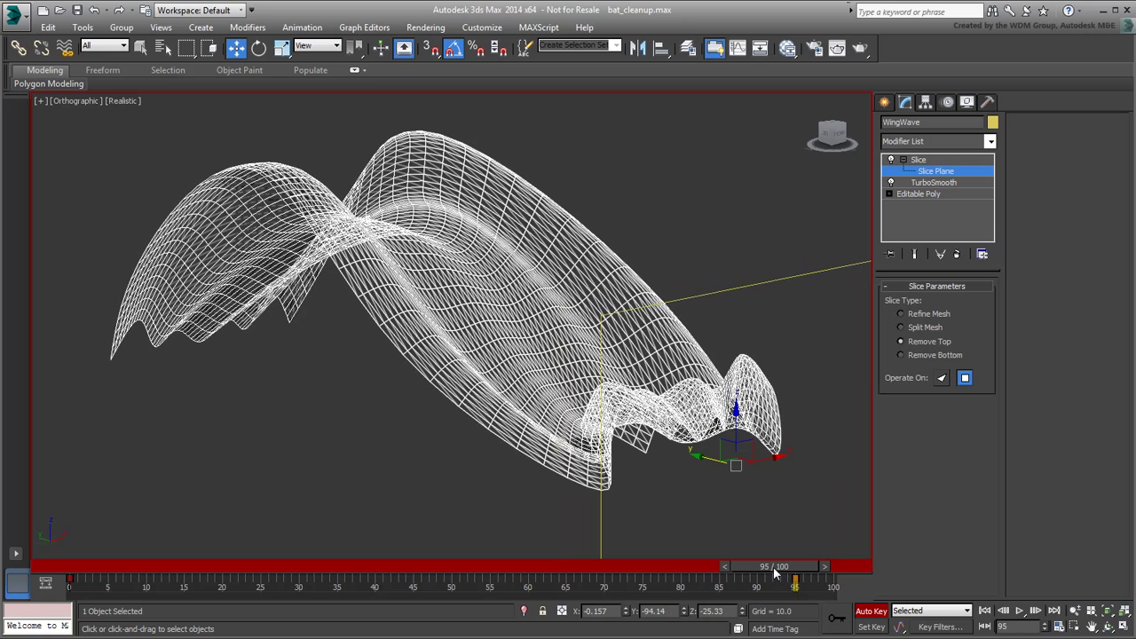
# Key the slice plane partway along the wave at frame 45 and play back the build-up
pyautogui.moveTo(773, 566); pyautogui.dragTo(415, 581)
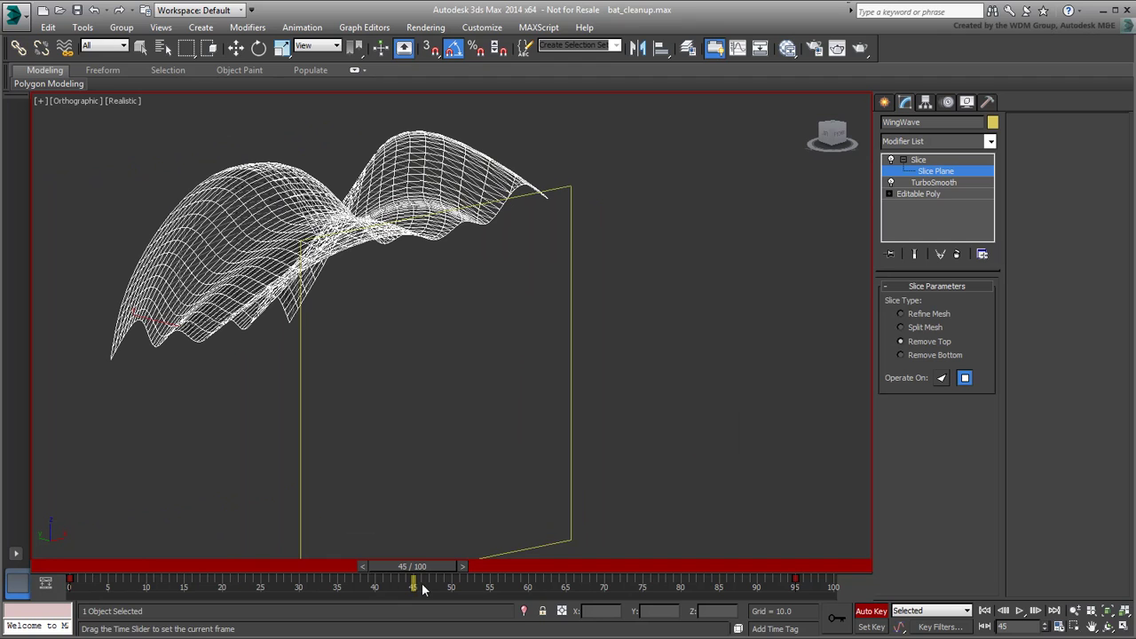
pyautogui.press('w')
pyautogui.moveTo(401, 411); pyautogui.dragTo(548, 442)
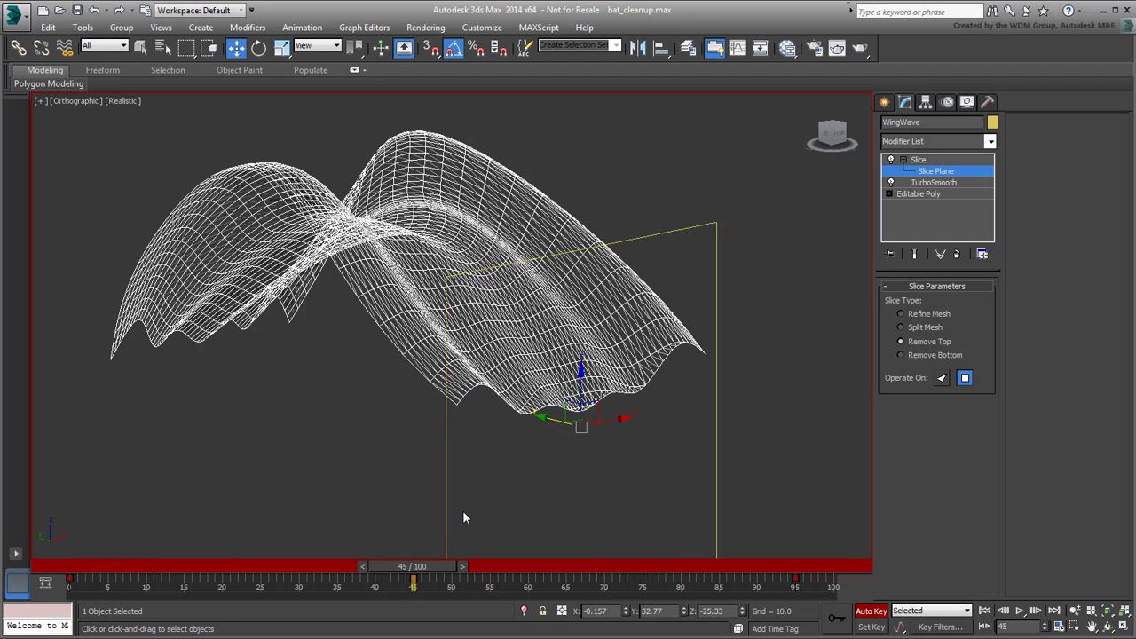
pyautogui.click(1019, 612)
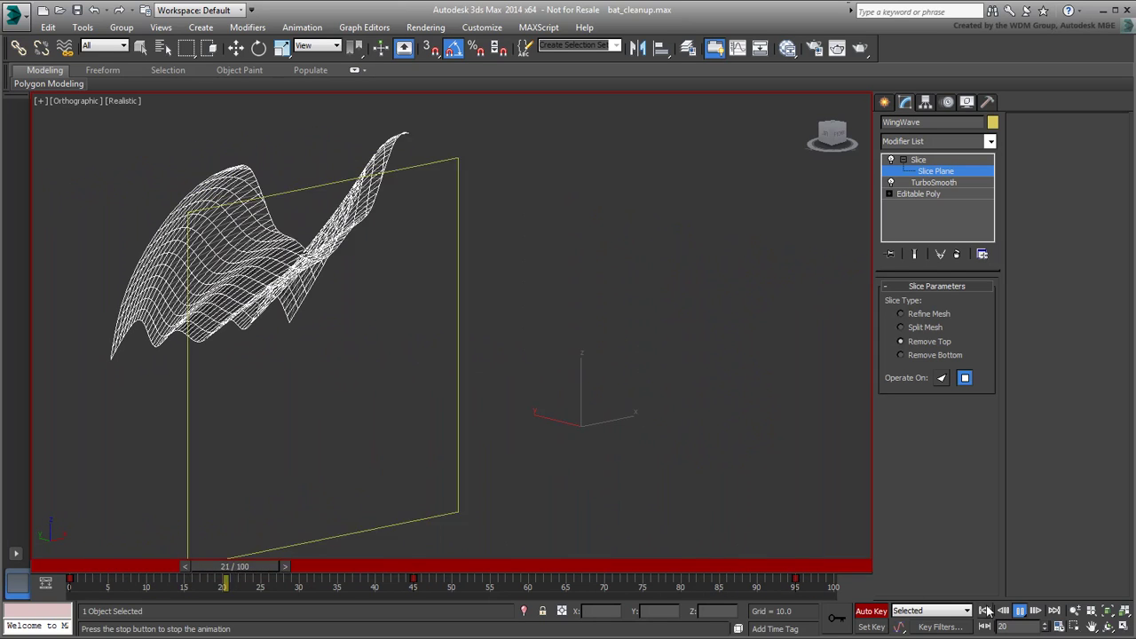
pyautogui.click(1019, 611)
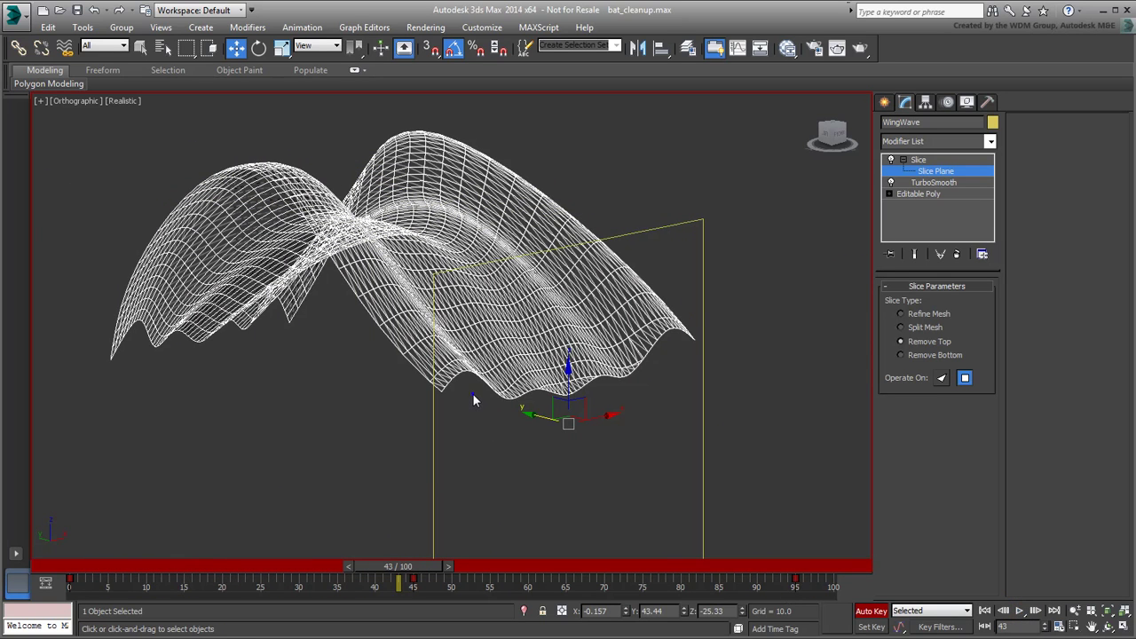
# In the Curve Editor, adjust the tangent of the Slice Plane's Z Position key at frame 45
pyautogui.rightClick(470, 391)
pyautogui.click(504, 489)
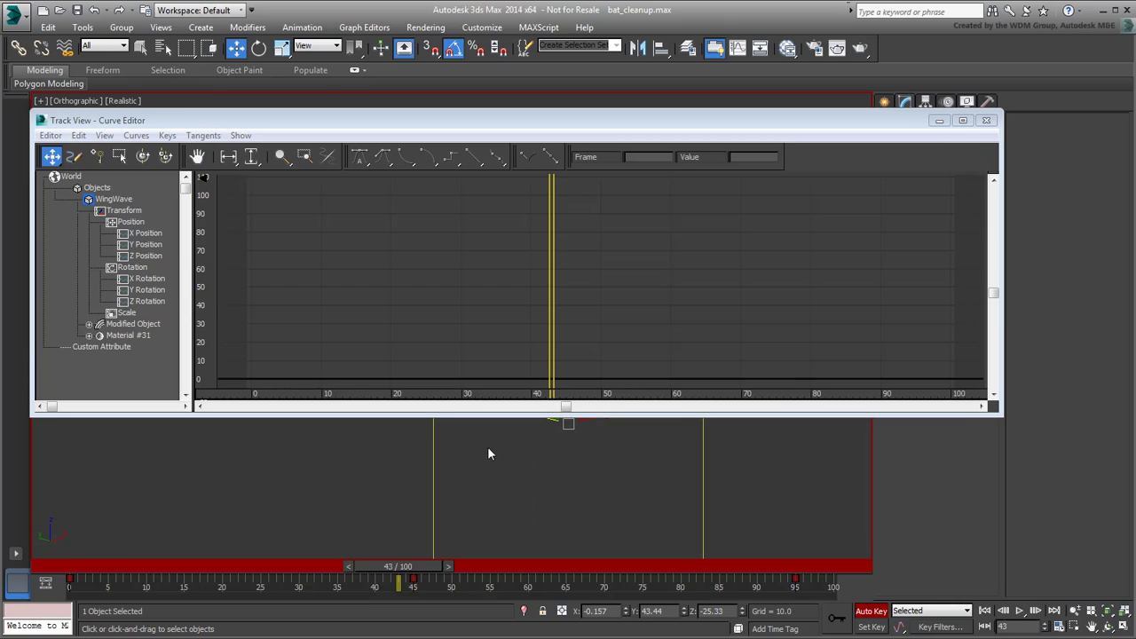
pyautogui.click(89, 325)
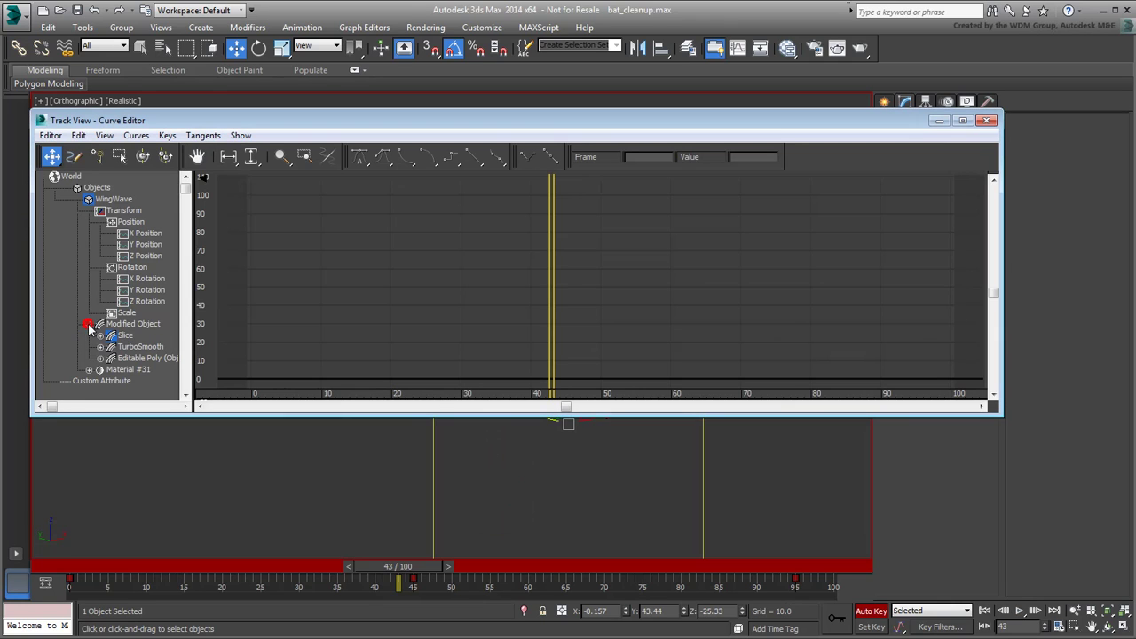
pyautogui.click(100, 336)
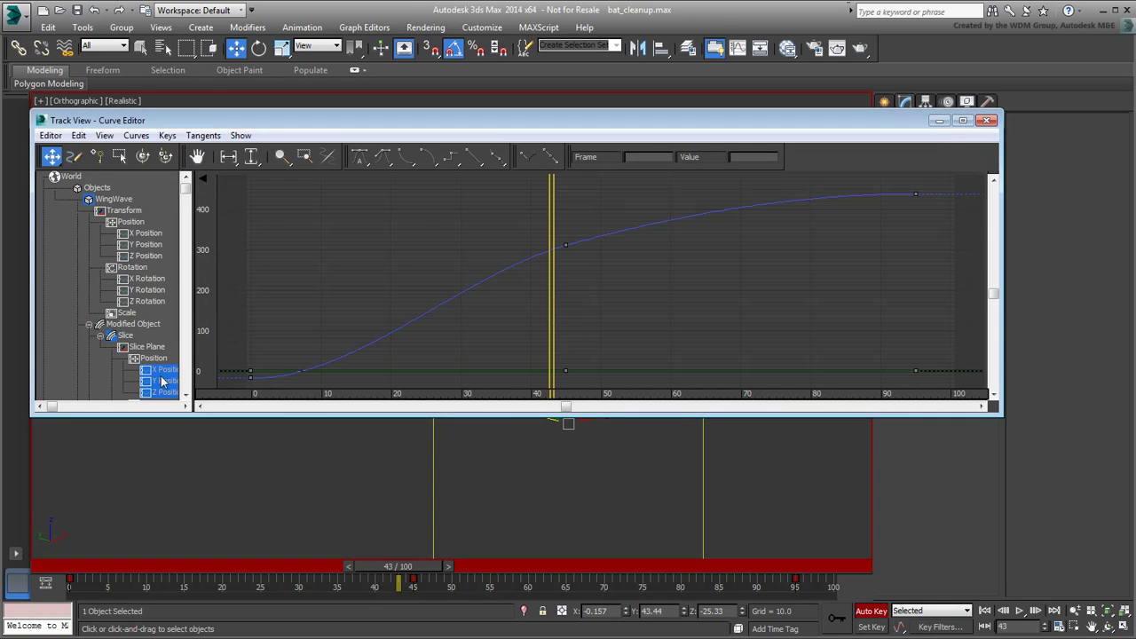
pyautogui.moveTo(96, 383); pyautogui.dragTo(73, 258, button='middle')
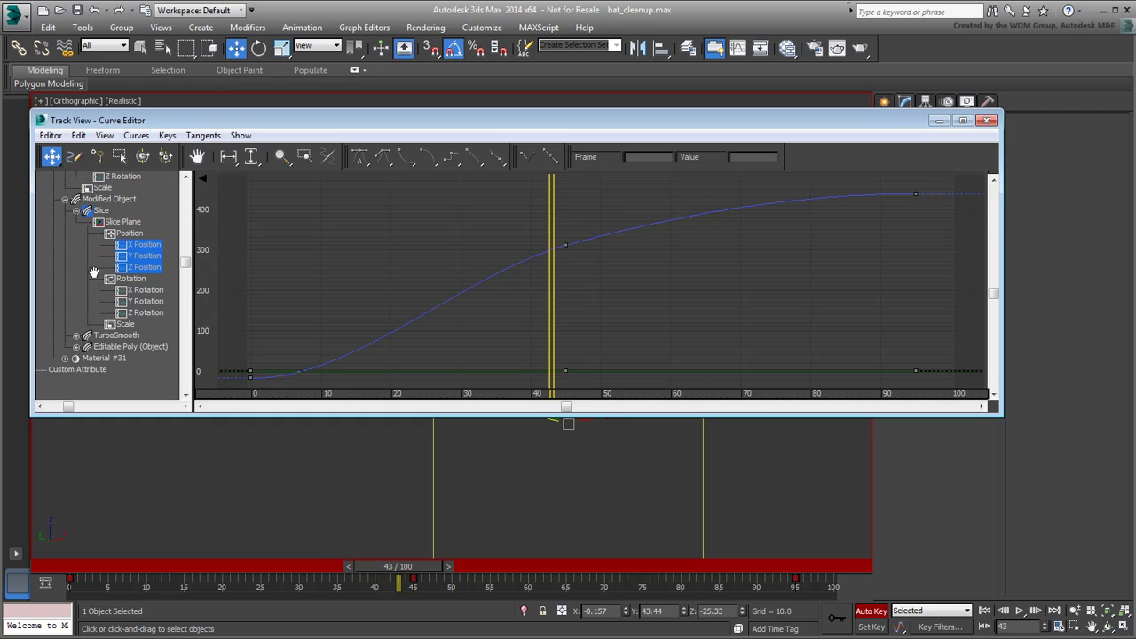
pyautogui.click(142, 245)
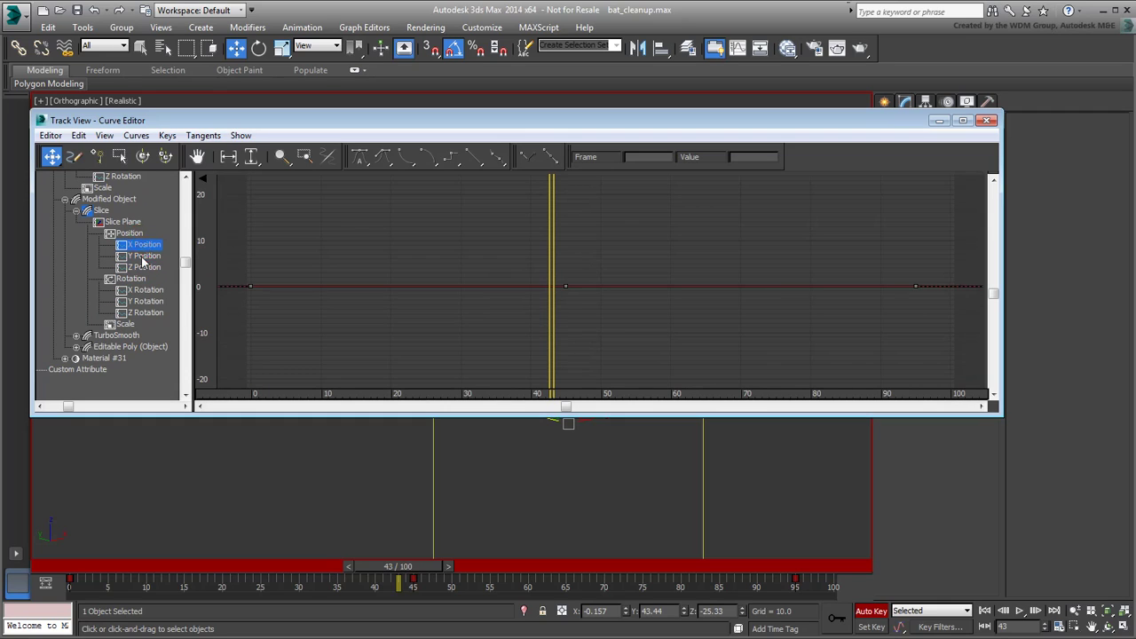
pyautogui.click(142, 267)
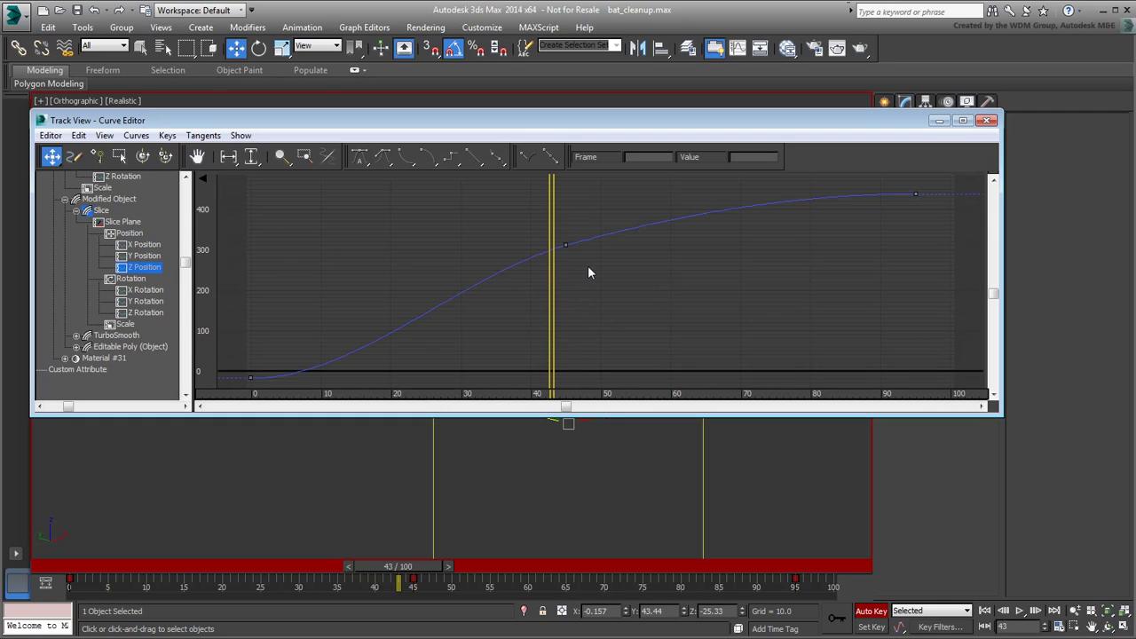
pyautogui.moveTo(447, 210); pyautogui.dragTo(696, 299)
pyautogui.moveTo(462, 282); pyautogui.dragTo(471, 286)
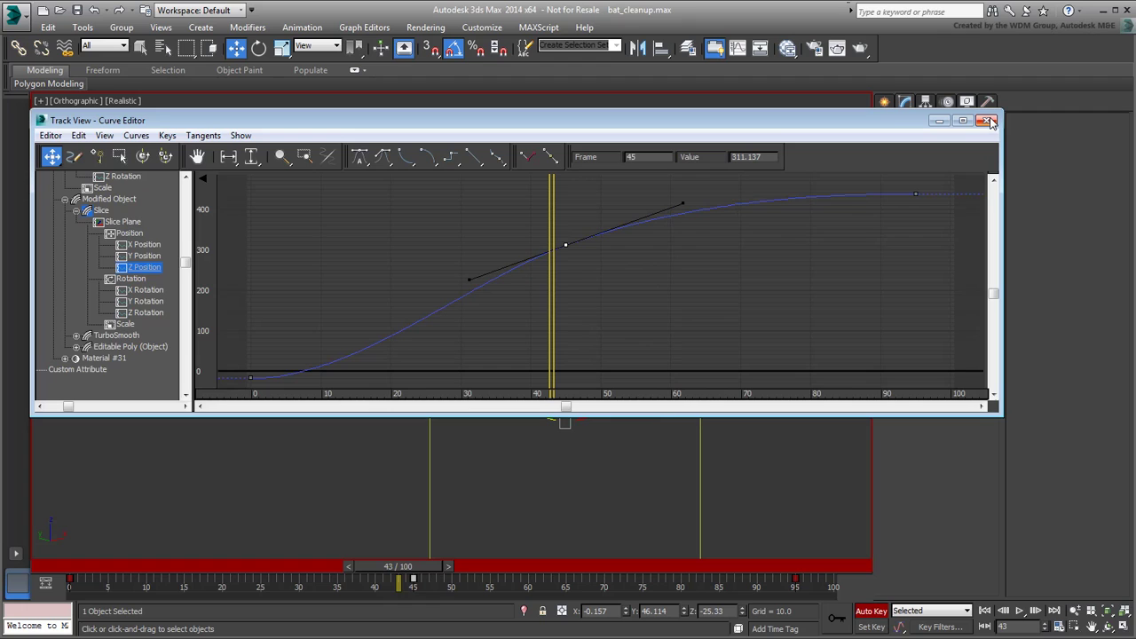
pyautogui.click(988, 120)
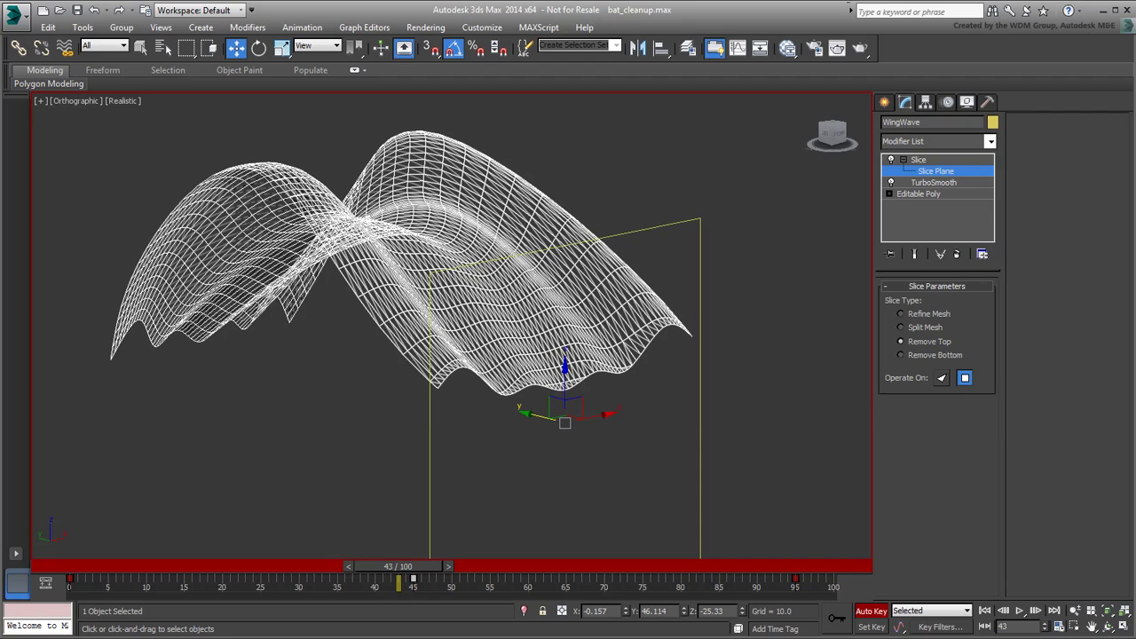
# Turn off Auto Key and play the slice build-up animation from the first frame
pyautogui.click(872, 612)
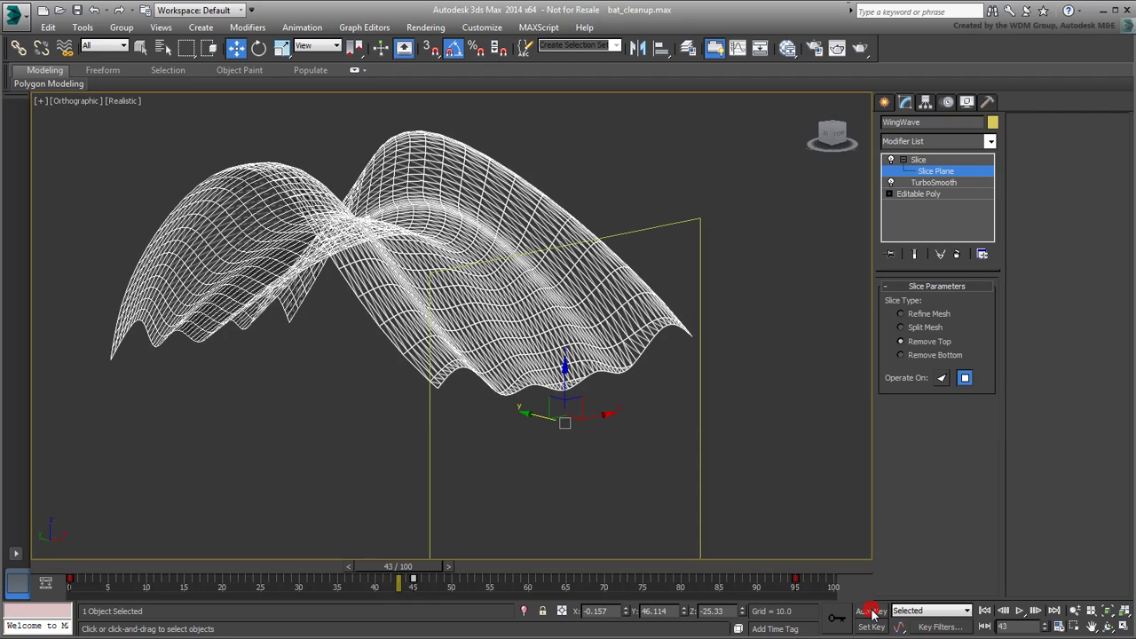
pyautogui.click(984, 611)
pyautogui.click(1020, 610)
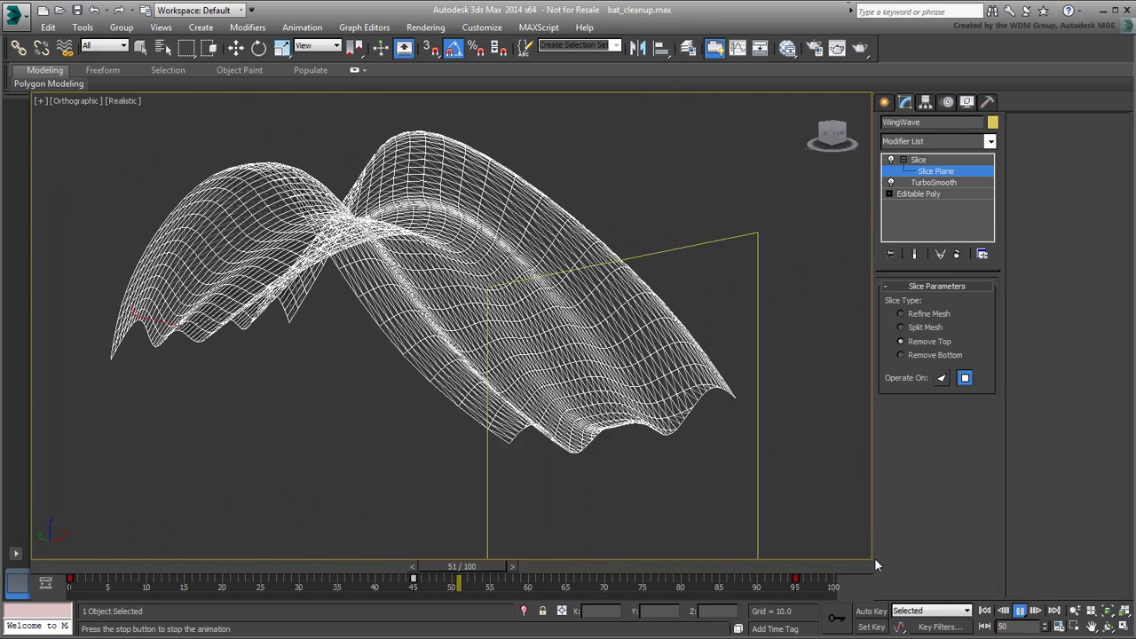
pyautogui.click(1020, 612)
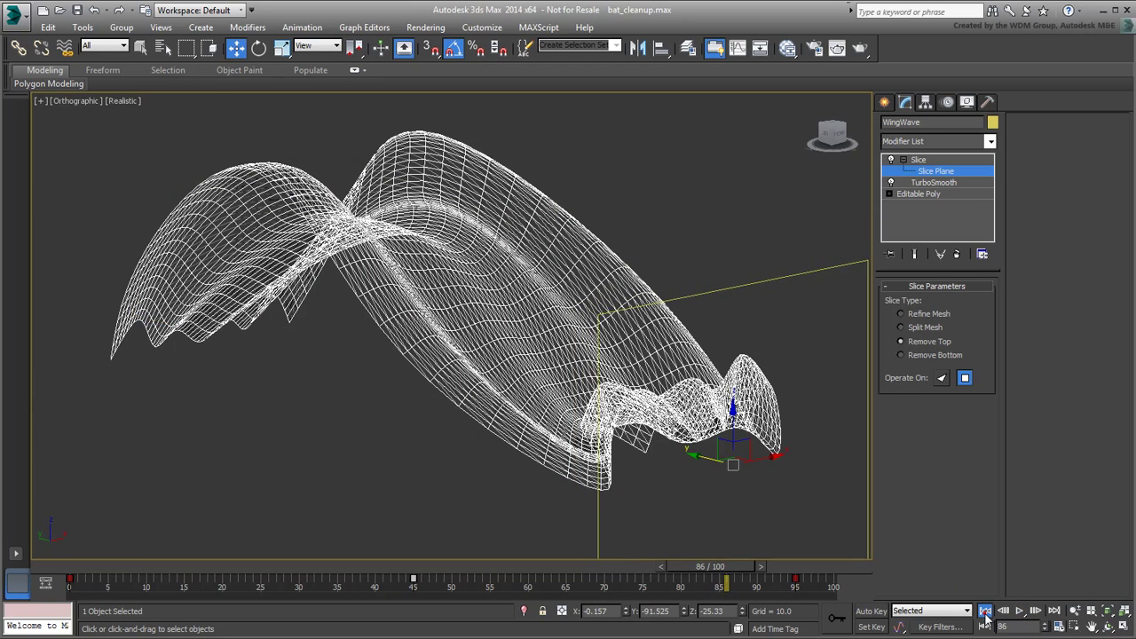
# Scrub the wave build-up from frame 0 to 100, view it from another angle, then drop in a scene file
pyautogui.click(984, 612)
pyautogui.moveTo(122, 574); pyautogui.dragTo(846, 588)
pyautogui.keyDown('alt'); pyautogui.moveTo(460, 408); pyautogui.dragTo(421, 456, button='middle'); pyautogui.keyUp('alt')
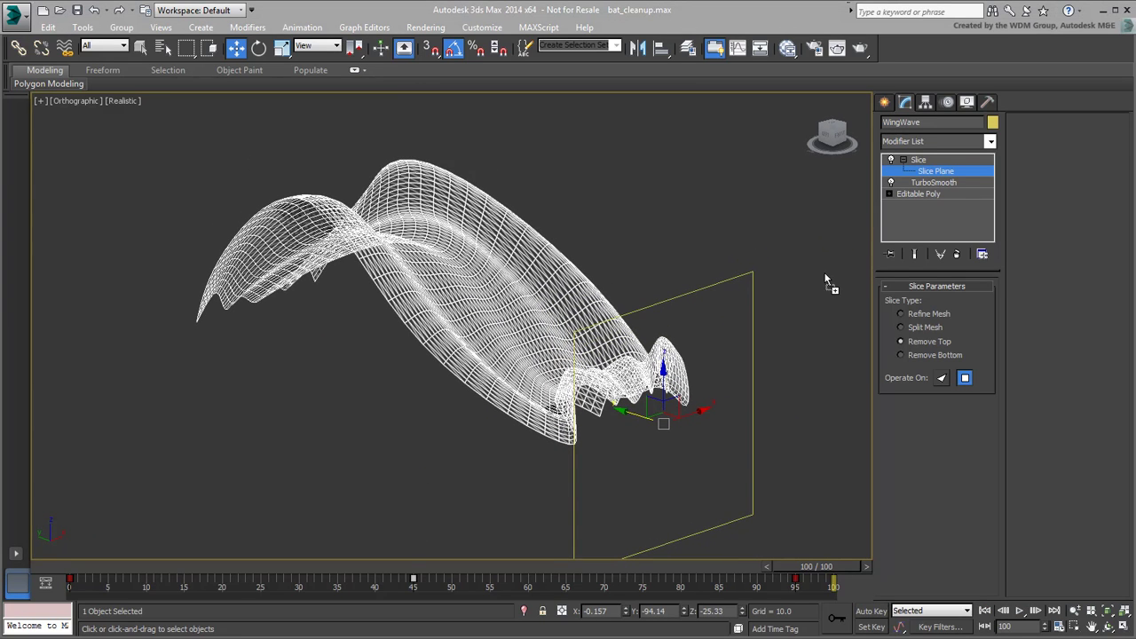
pyautogui.moveTo(717, 240); pyautogui.dragTo(628, 232)
# Open bat_completed.max, answering the save prompt, and play and scrub its wire wave animation through frame 100
pyautogui.click(653, 241)
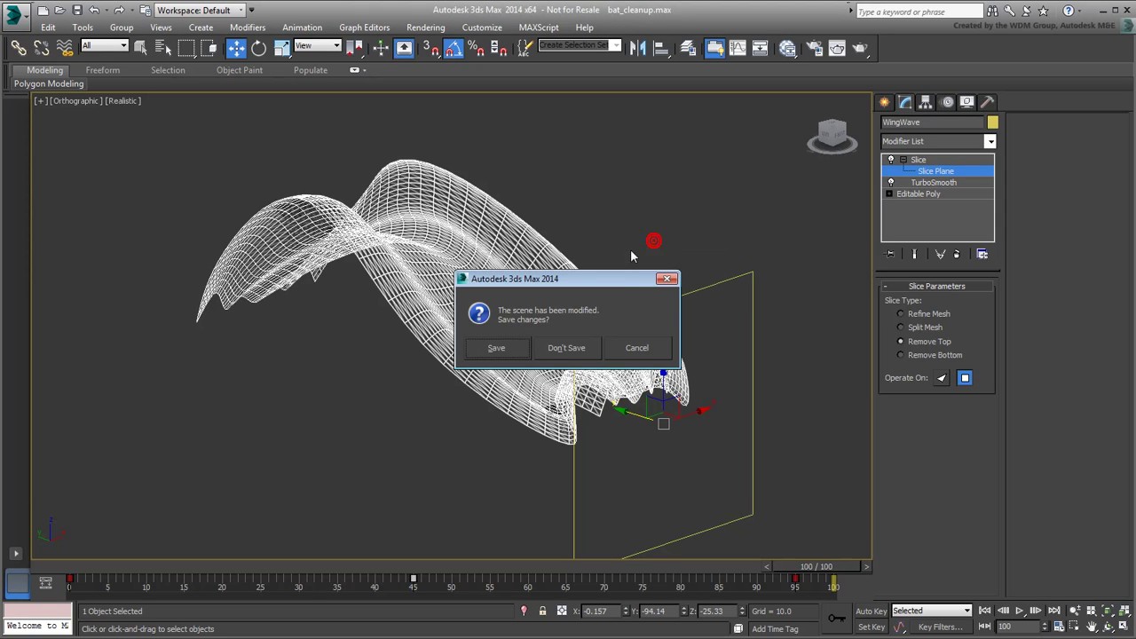
pyautogui.click(565, 348)
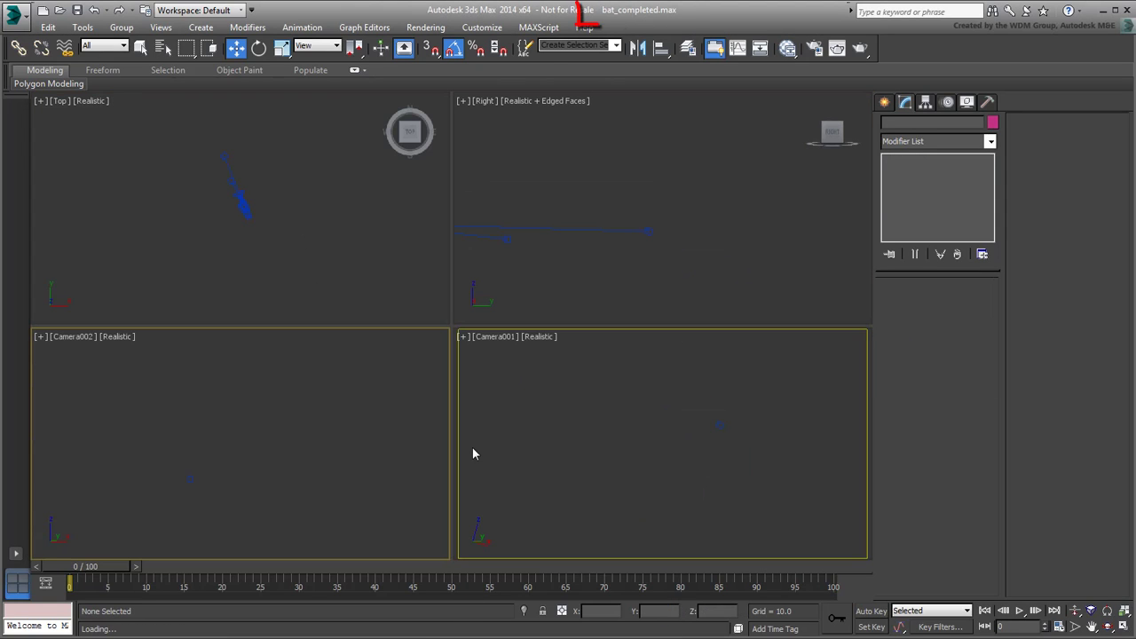
pyautogui.click(1019, 611)
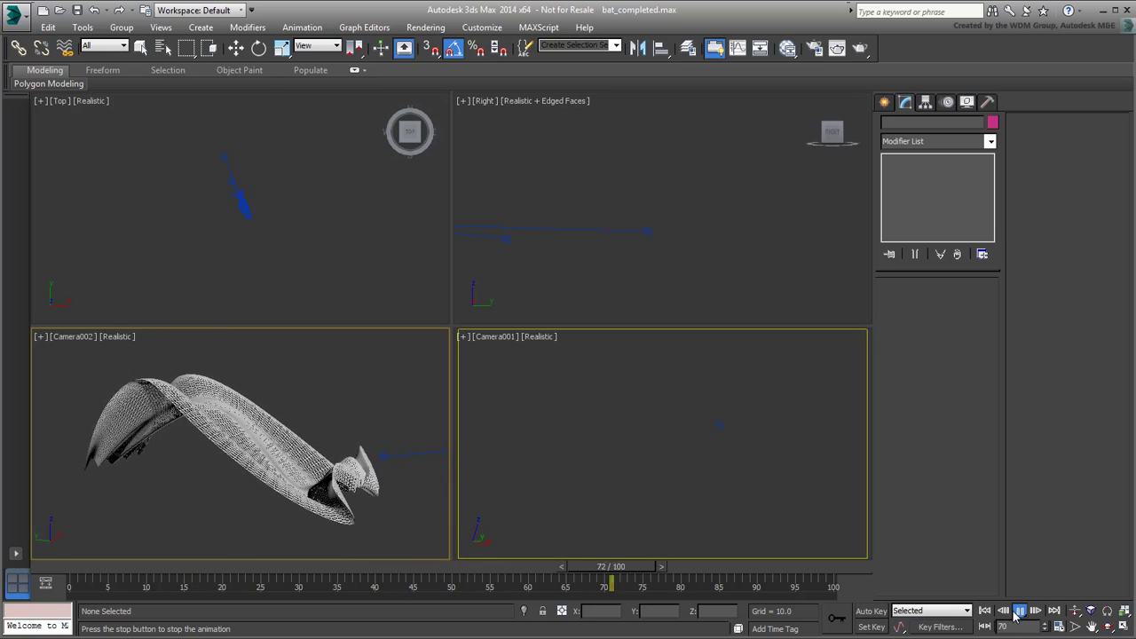
pyautogui.click(1019, 611)
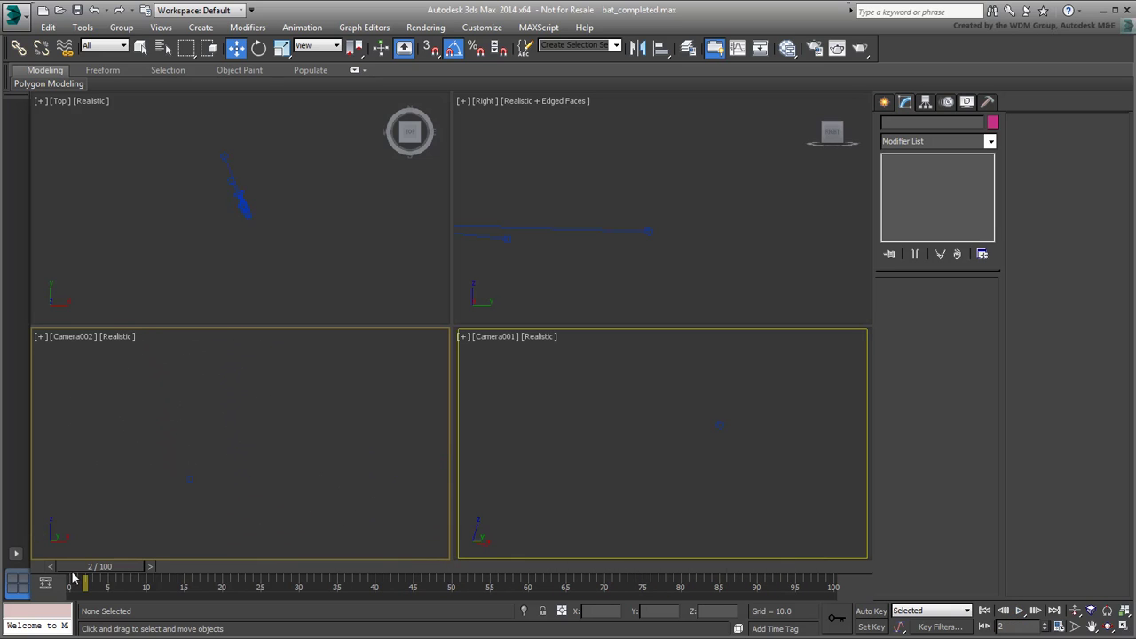
pyautogui.moveTo(74, 578); pyautogui.dragTo(834, 572)
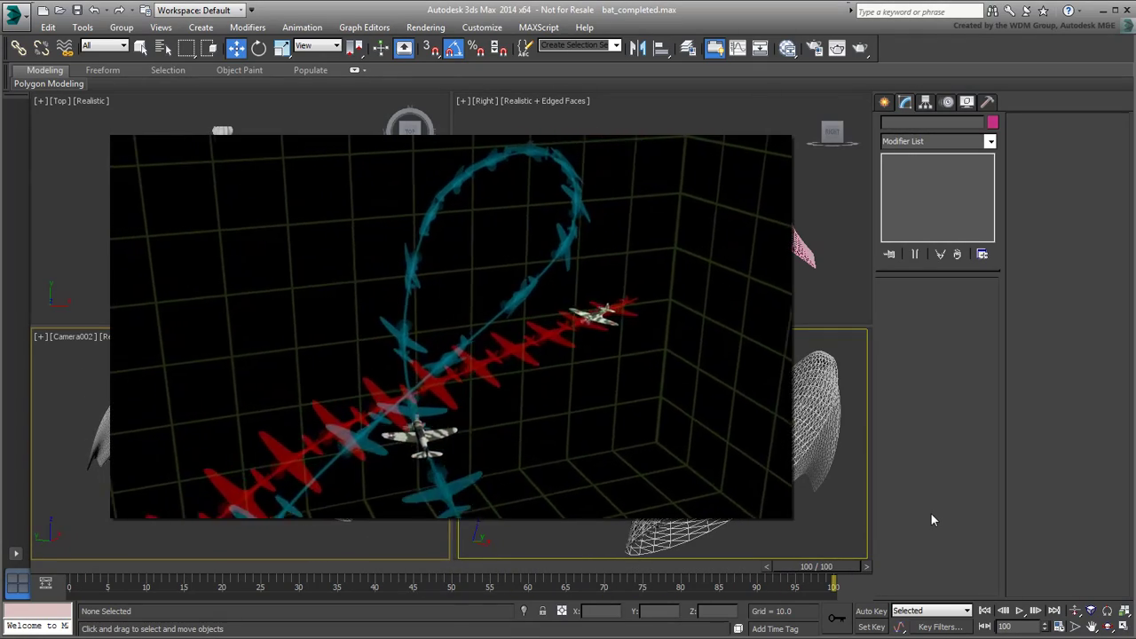